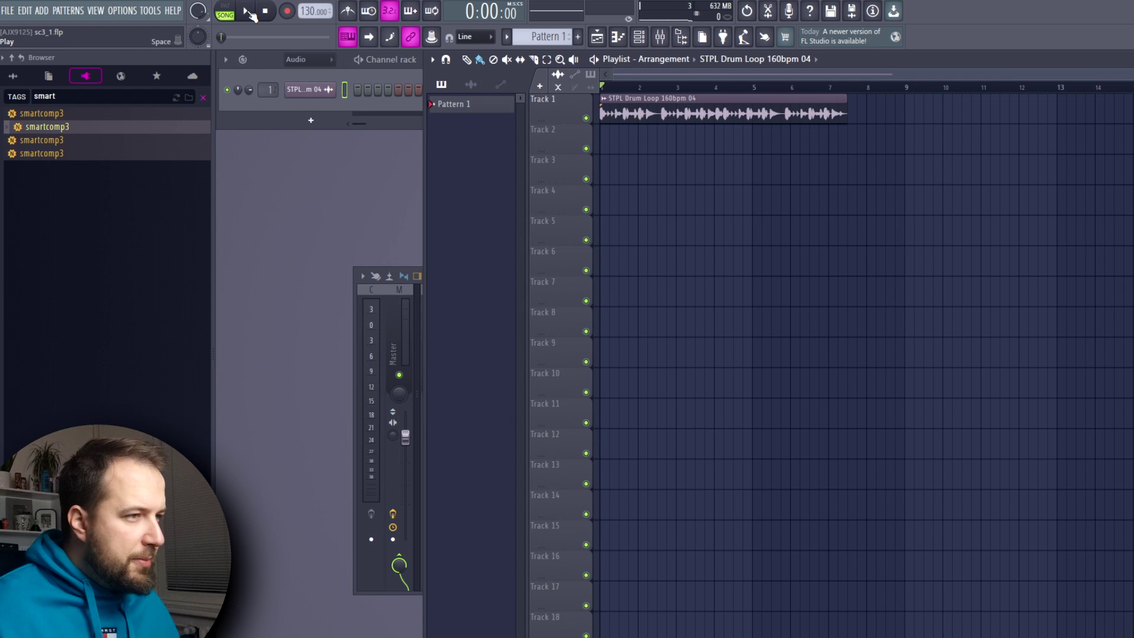
Audition the drum loop, then open smart:comp 3 on Insert 1 from the Mixer
left_click(249, 12)
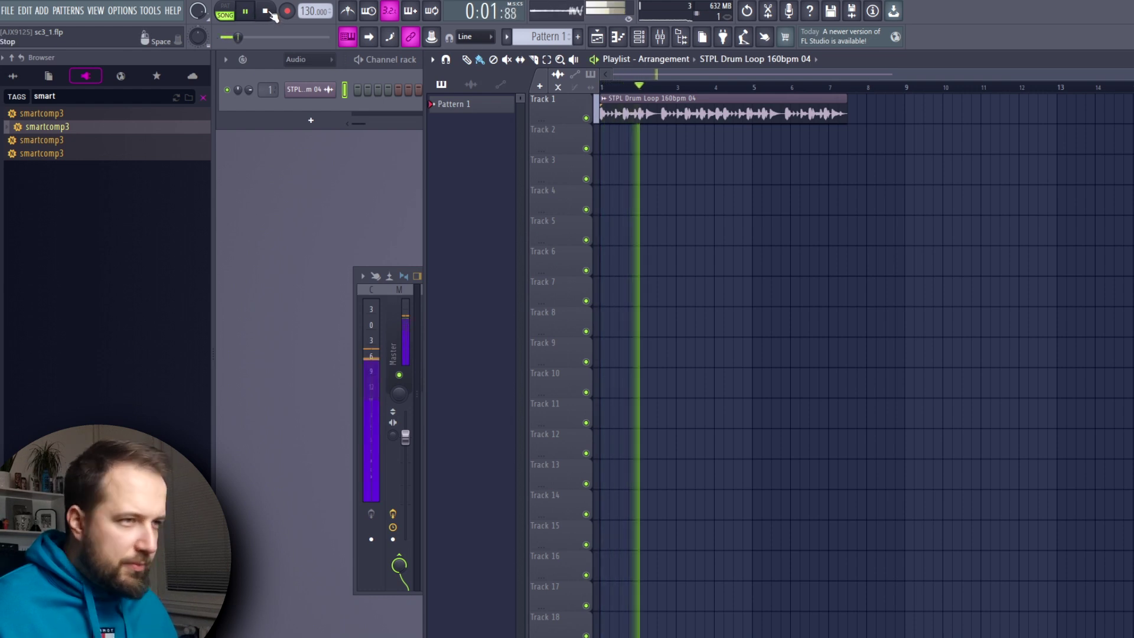
key("space")
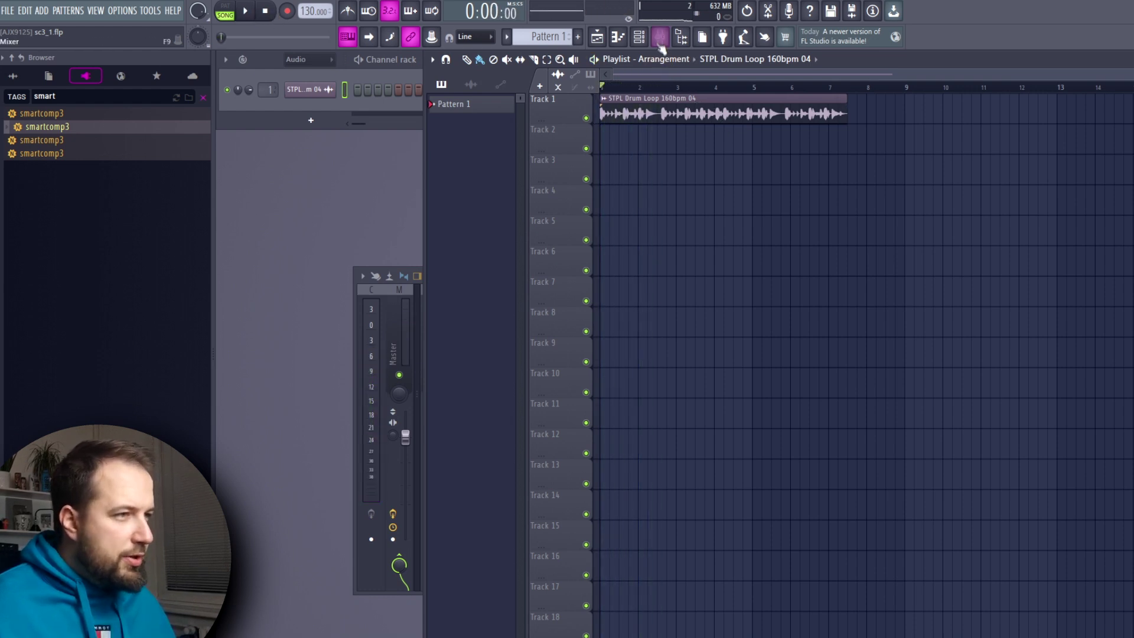
left_click(660, 36)
left_click(995, 312)
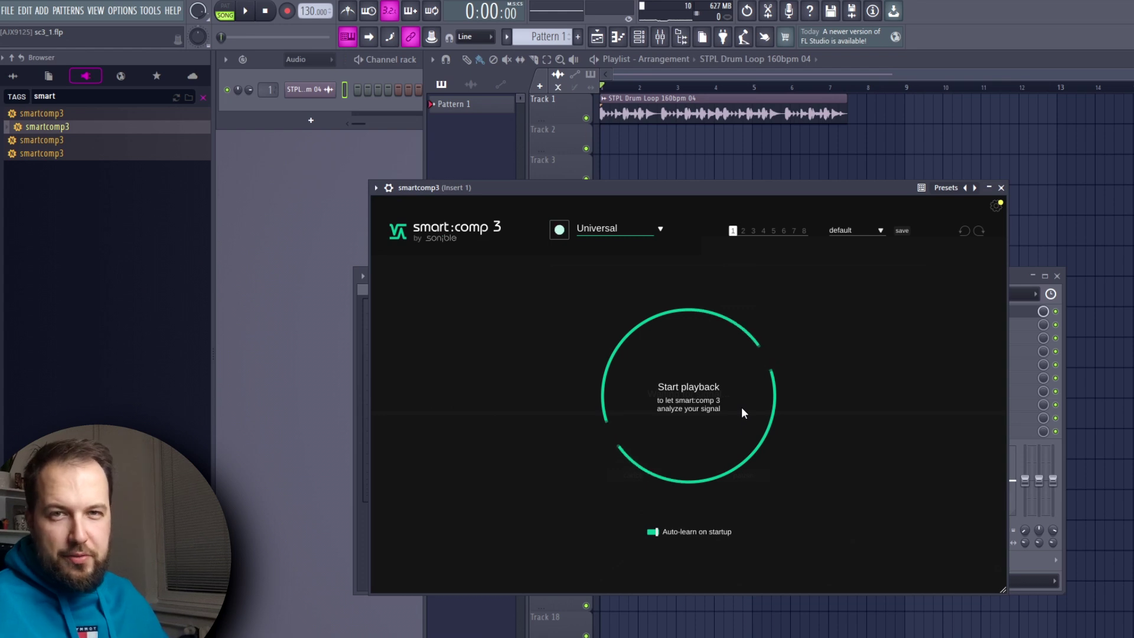
Play the loop so smart:comp 3 learns it, landing at 2.9:1, −11.3 dB threshold, 20 ms attack
key("space")
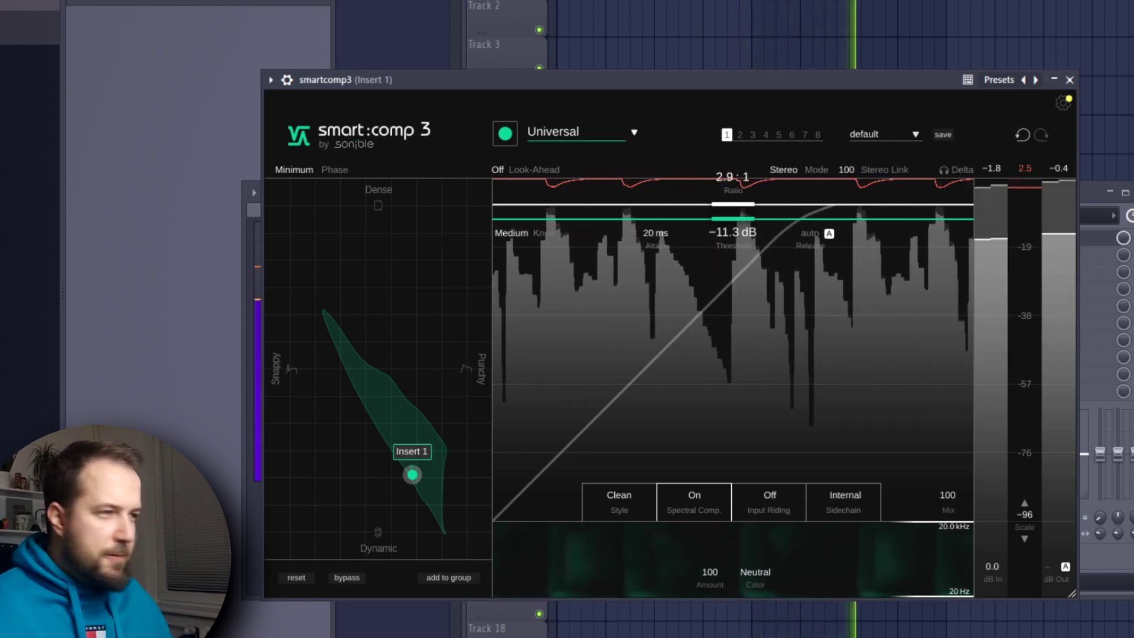
key("space")
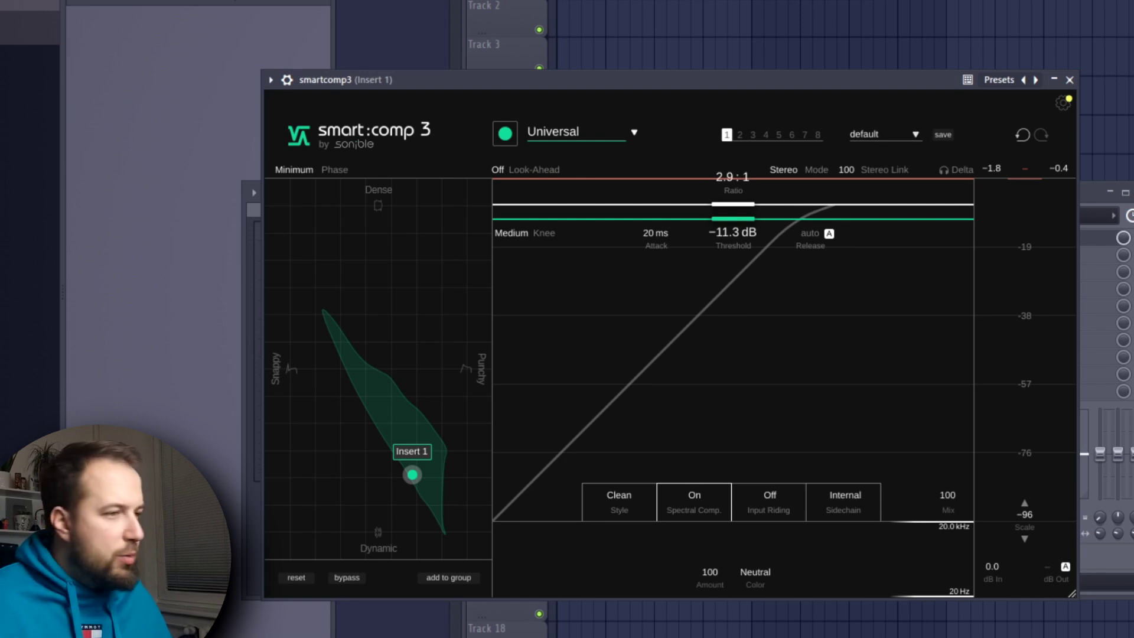
key("space")
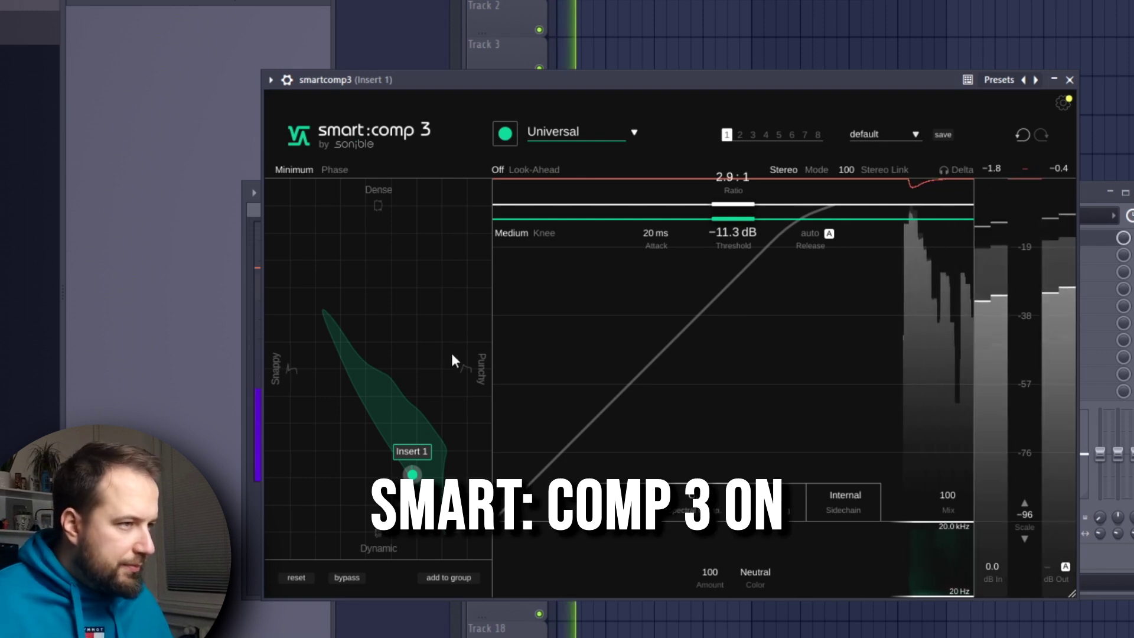
left_click(347, 577)
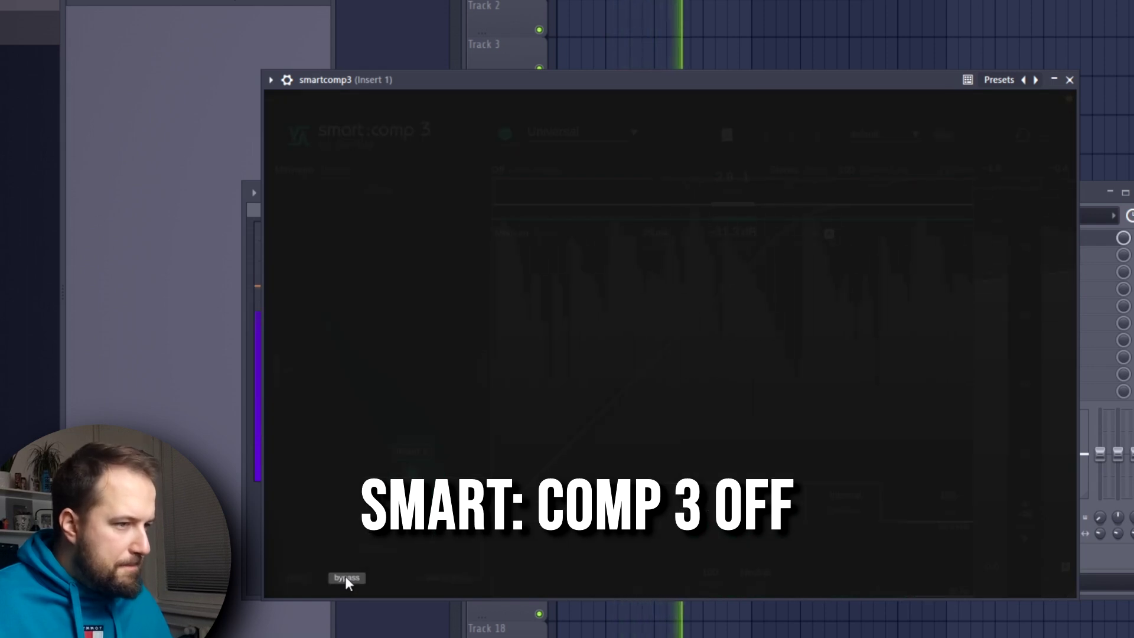
left_click(347, 577)
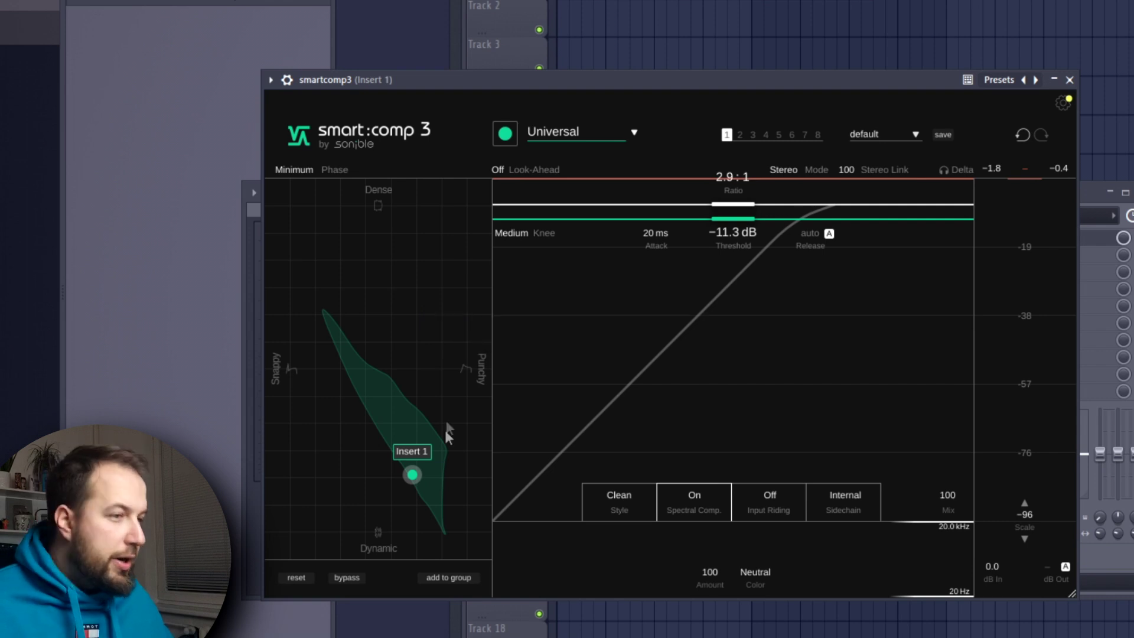
Audition scope characters, settle near 5.8:1, −22.8 dB threshold, 46 ms attack, then bypass
left_click_drag(423, 467, 365, 376)
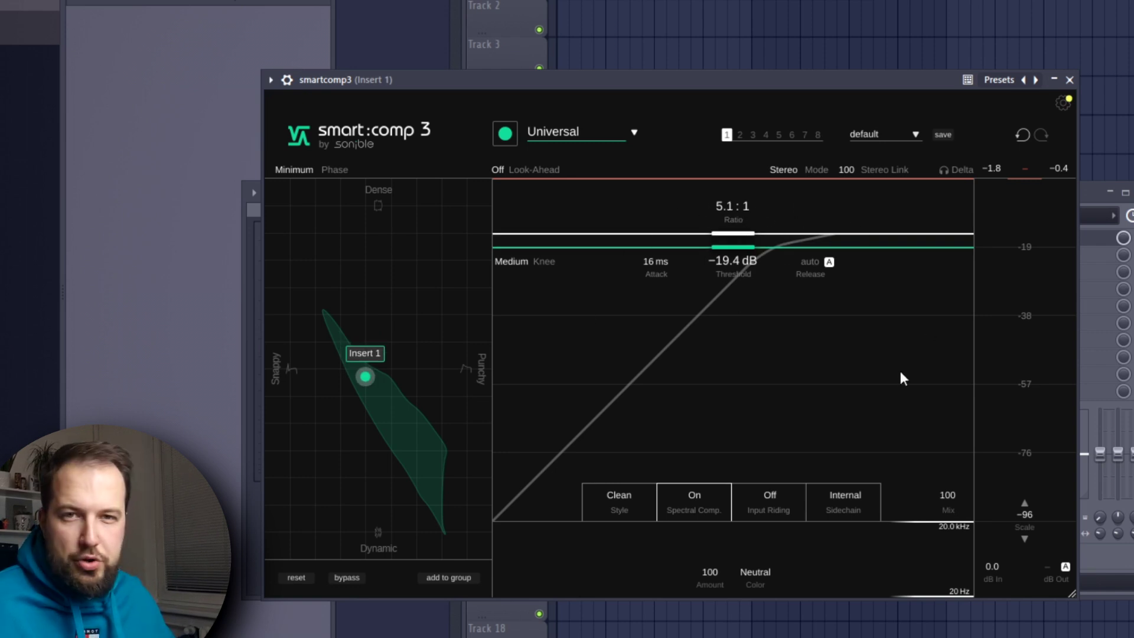
left_click_drag(365, 376, 404, 429)
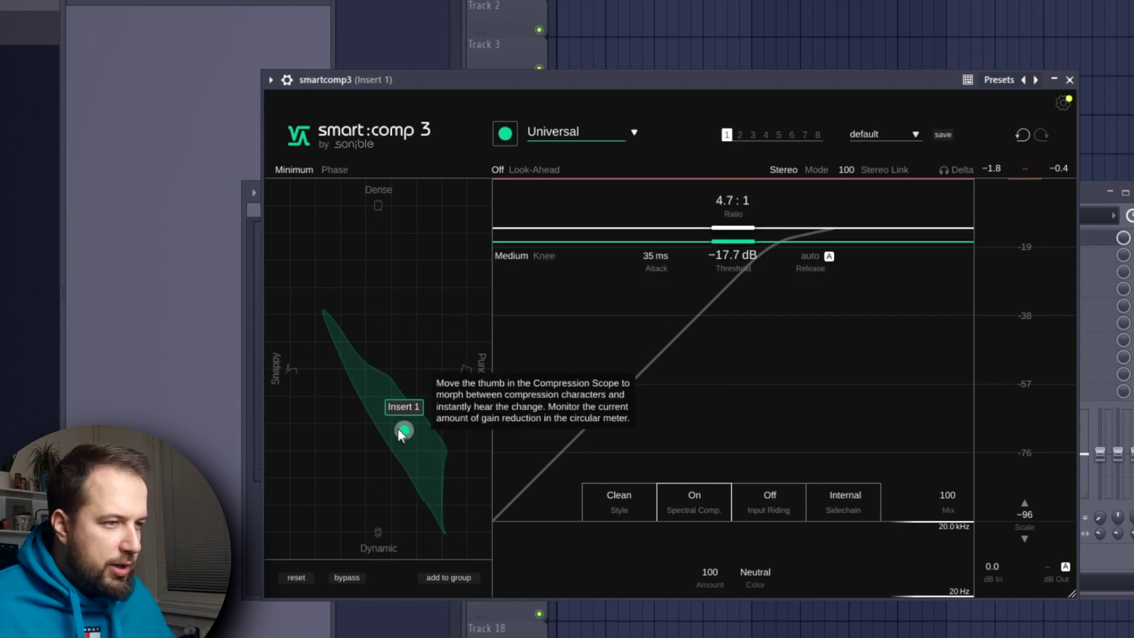
left_click_drag(404, 430, 323, 307)
key("space")
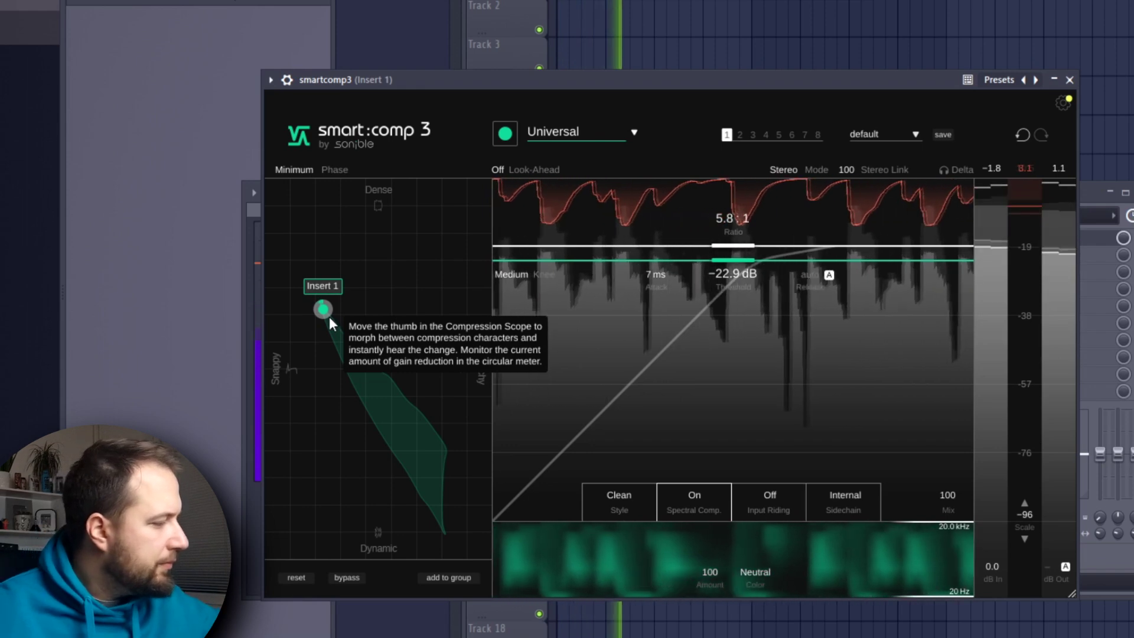
left_click_drag(331, 324, 426, 420)
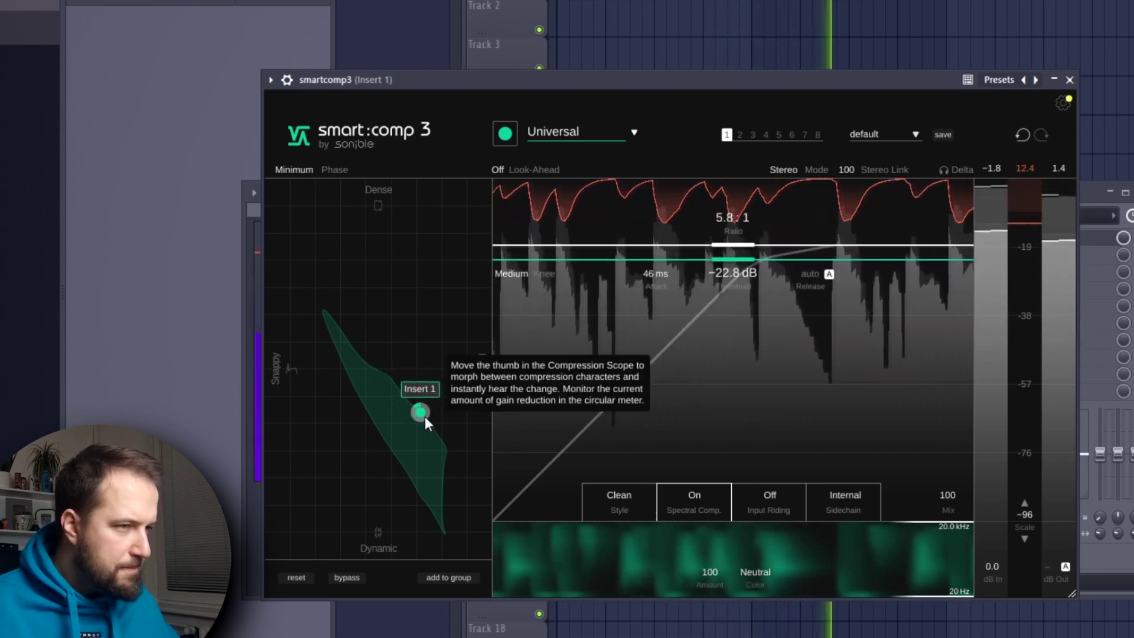
left_click(346, 577)
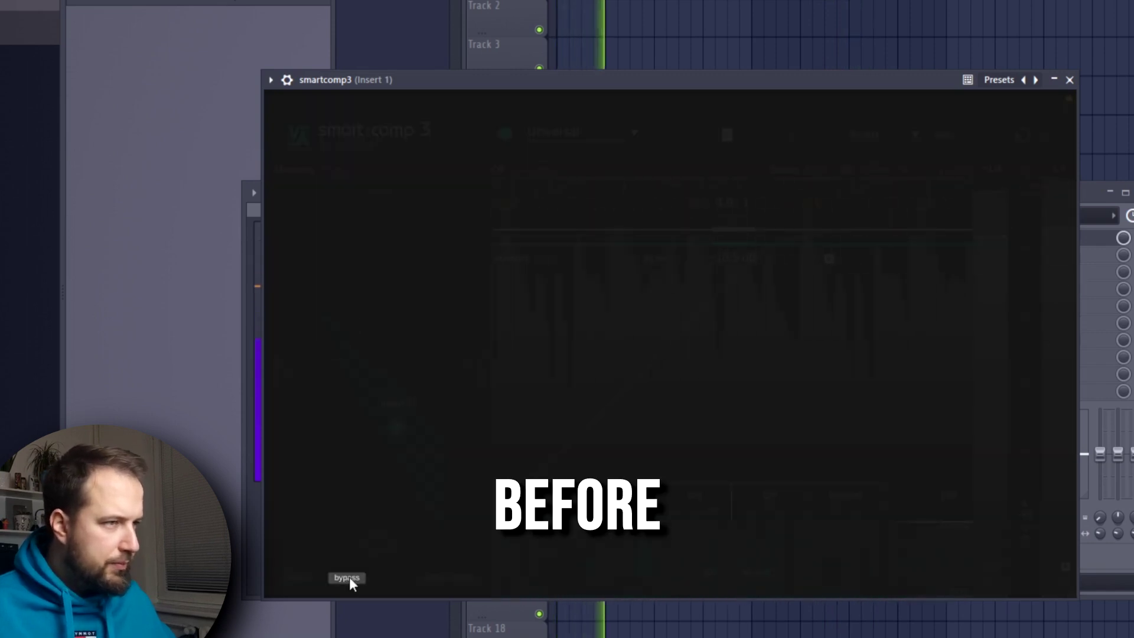
Re-enable the compressor, stop playback, and shift it to 5.0:1, −19.1 dB threshold, 21 ms attack
left_click(346, 577)
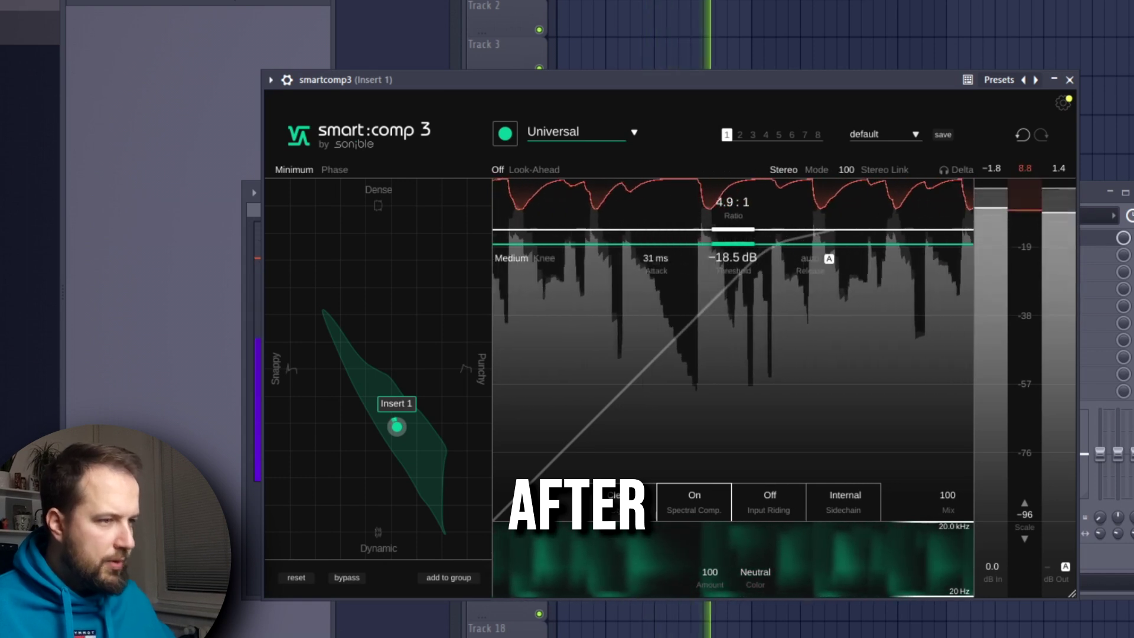
key("space")
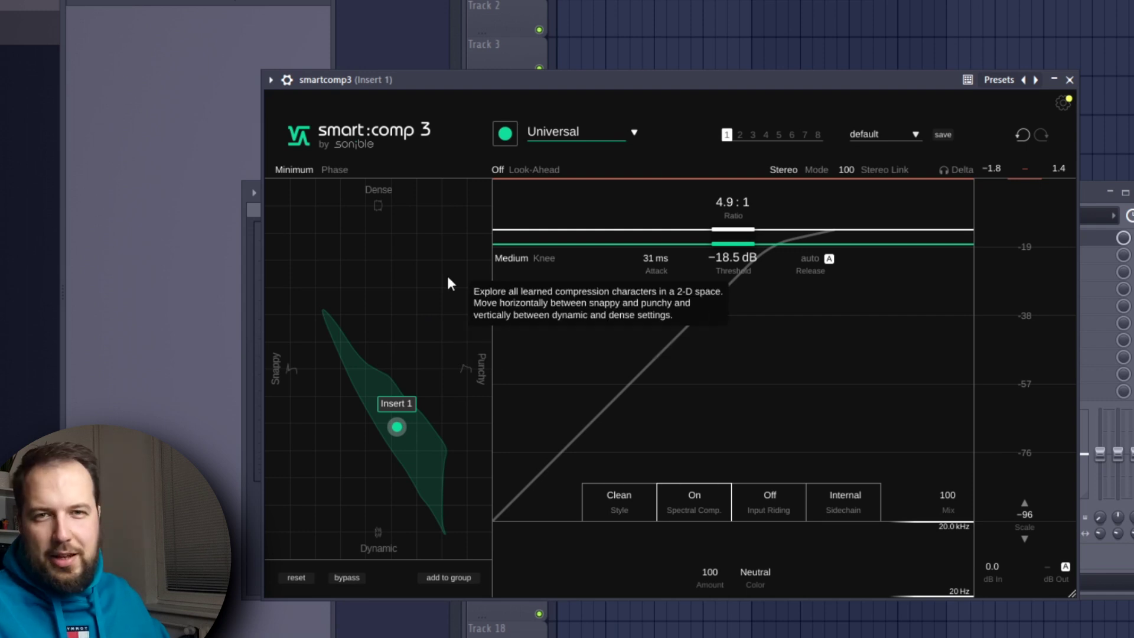
left_click_drag(397, 426, 382, 400)
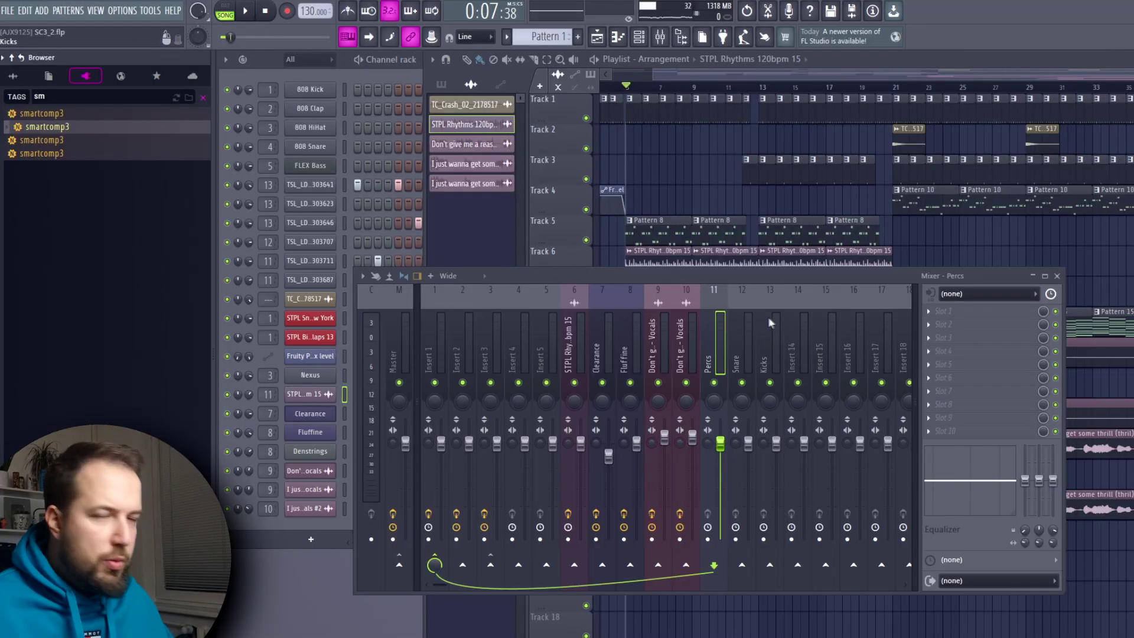
Load the smartcomp3 preset from the Browser onto the Kicks and Percs mixer tracks
left_click(774, 318)
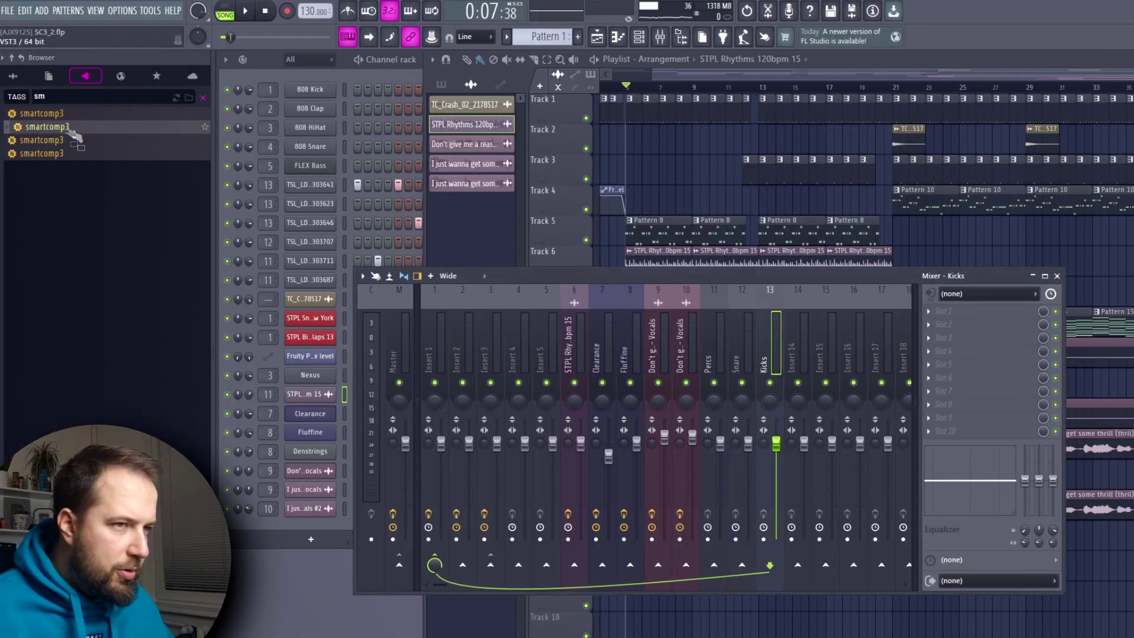
left_click_drag(354, 186, 428, 201)
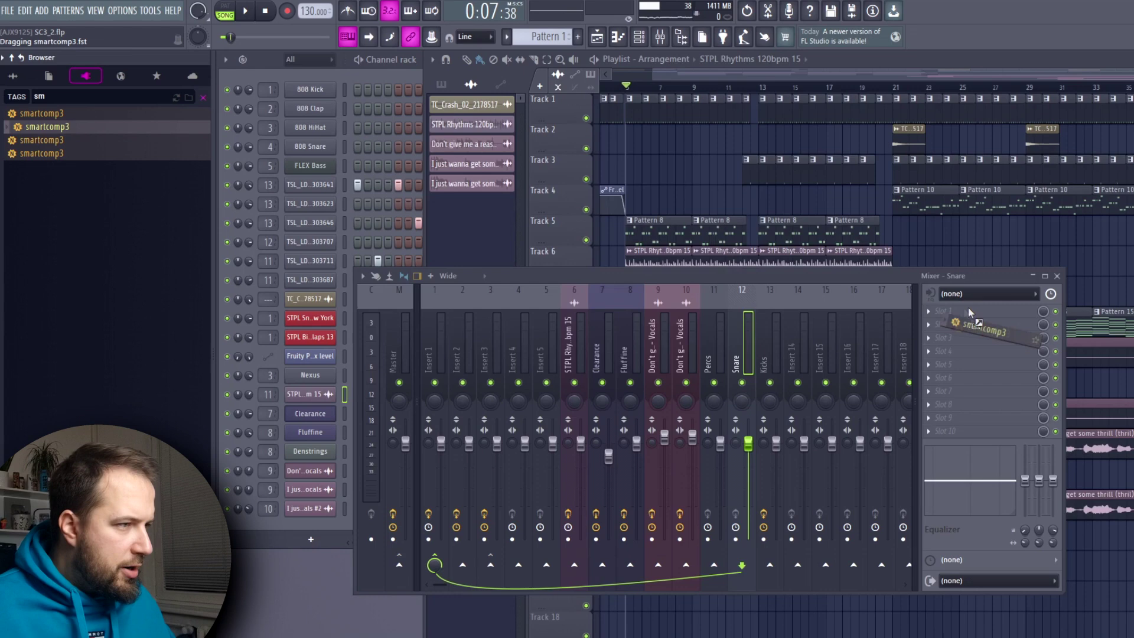
left_click_drag(968, 306, 889, 325)
left_click_drag(964, 307, 722, 324)
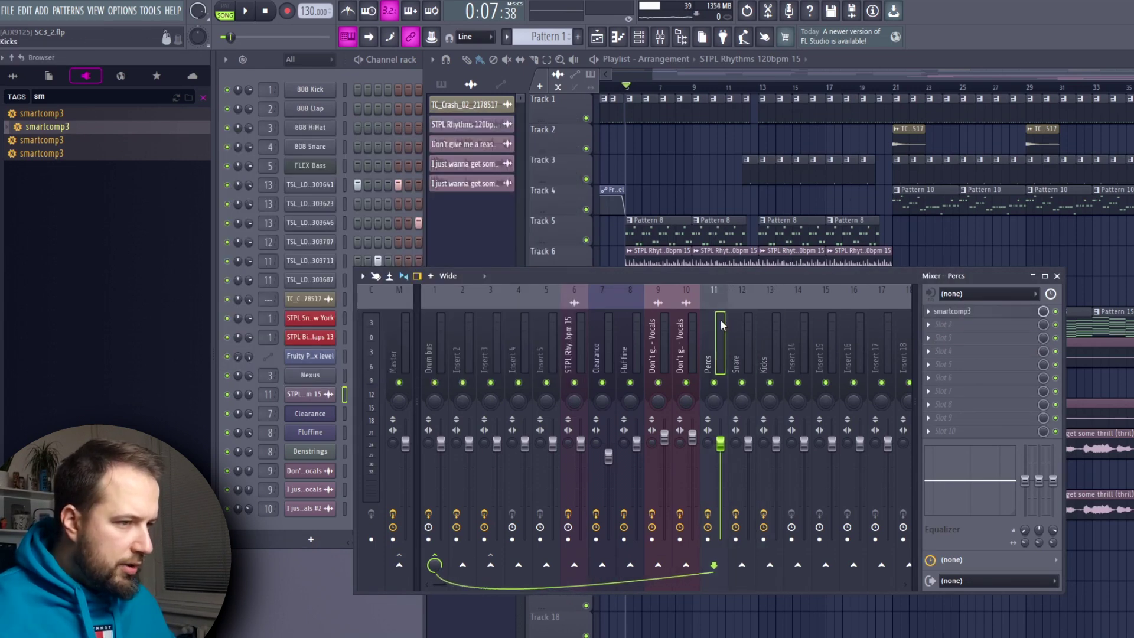
Add smart:comp 3 to the Drum bus, solo the drum track and play to calibrate
left_click(437, 319)
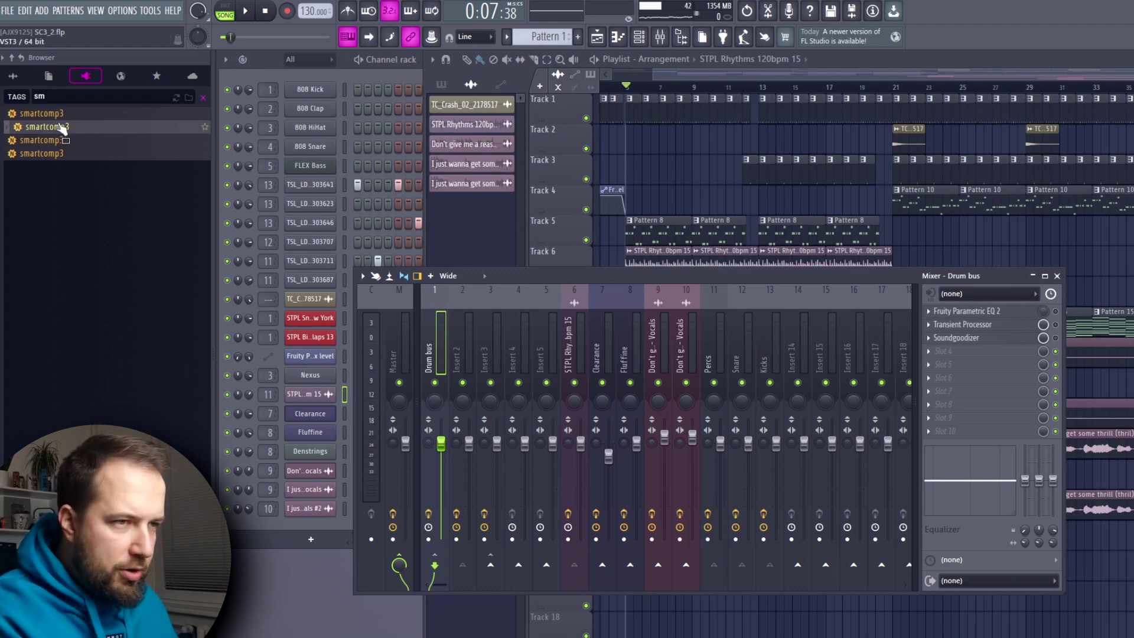
left_click_drag(402, 194, 969, 350)
left_click(856, 61)
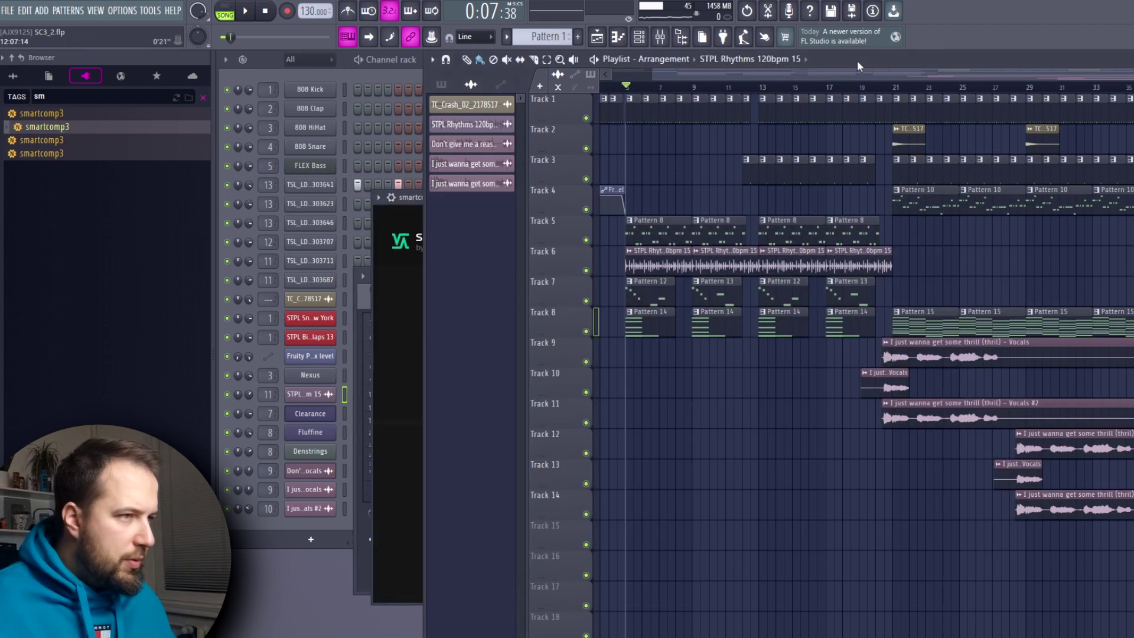
right_click(587, 119)
key("space")
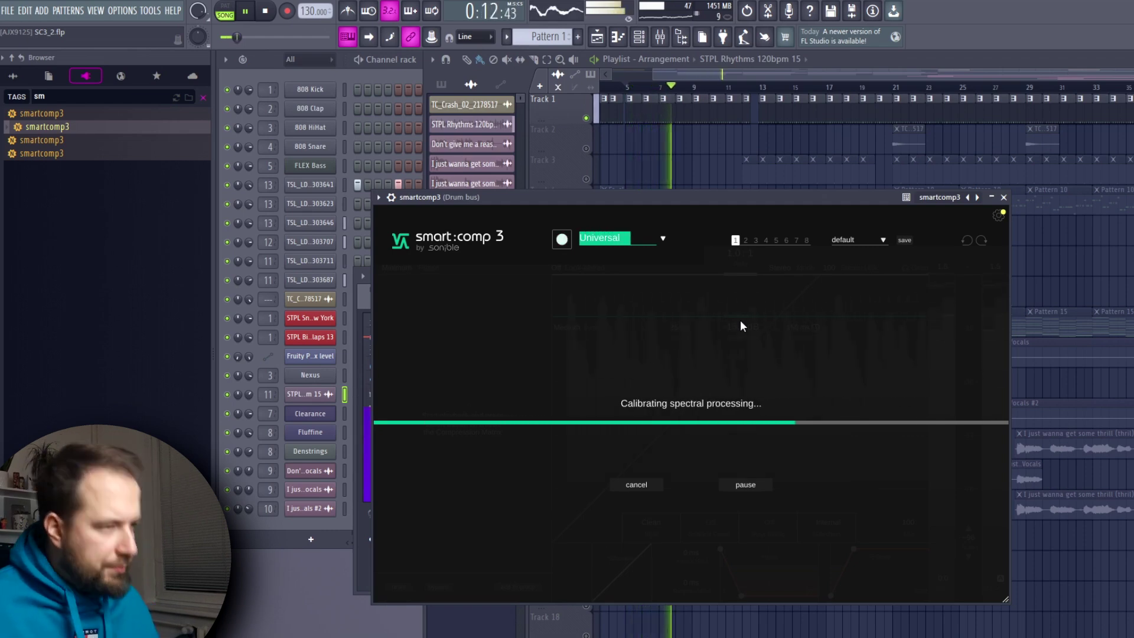
Stop playback and put the Drum bus compressor in a new group named DRUMSS
key("space")
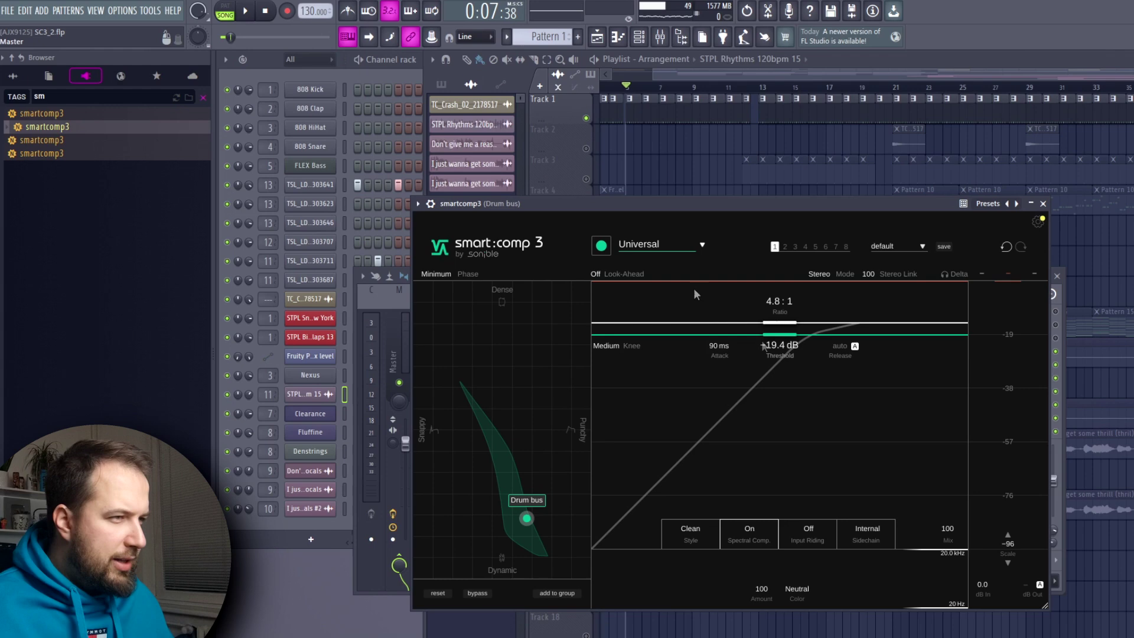
left_click(557, 593)
type("D")
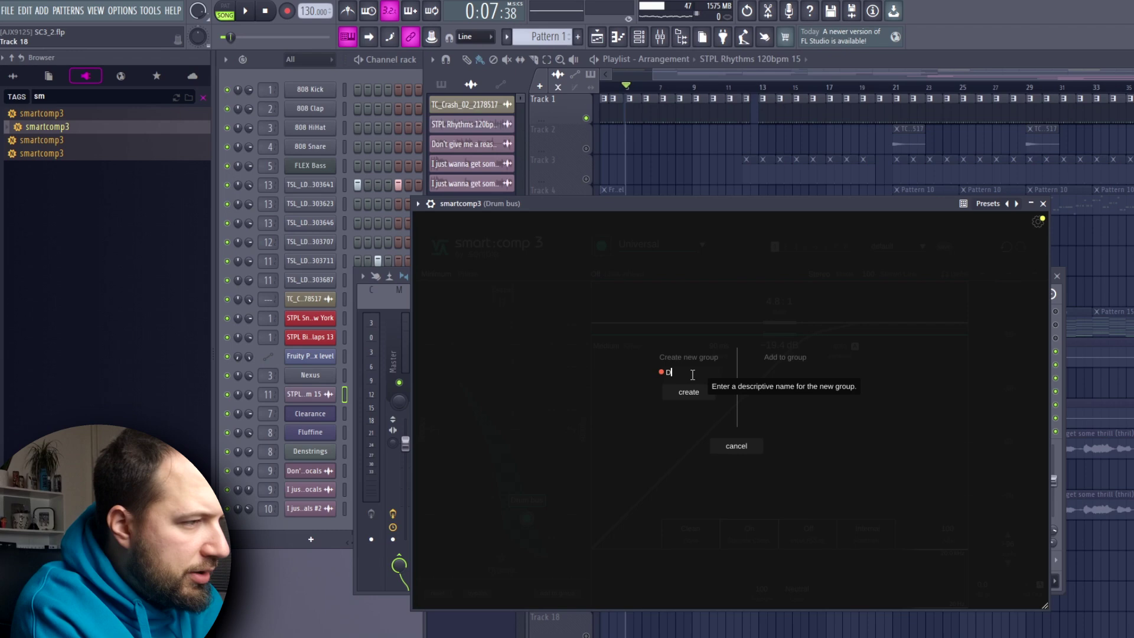
type("RUMSS")
key("Return")
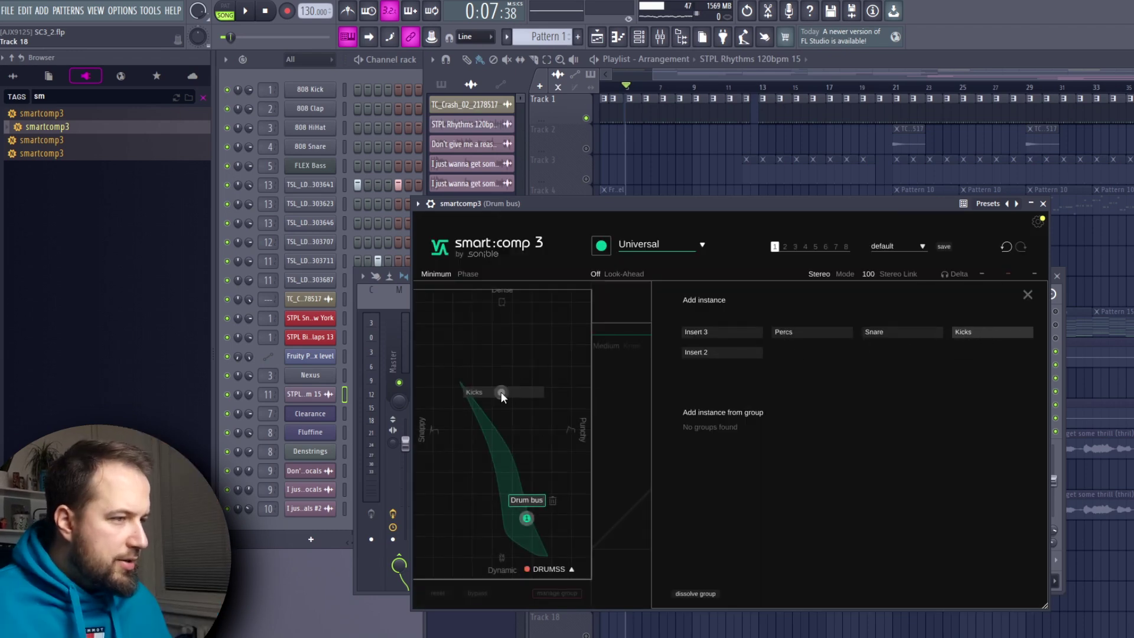
Add the Snare and Percs instances to DRUMSS and close the group panel
left_click_drag(833, 359, 520, 401)
left_click_drag(784, 331, 524, 395)
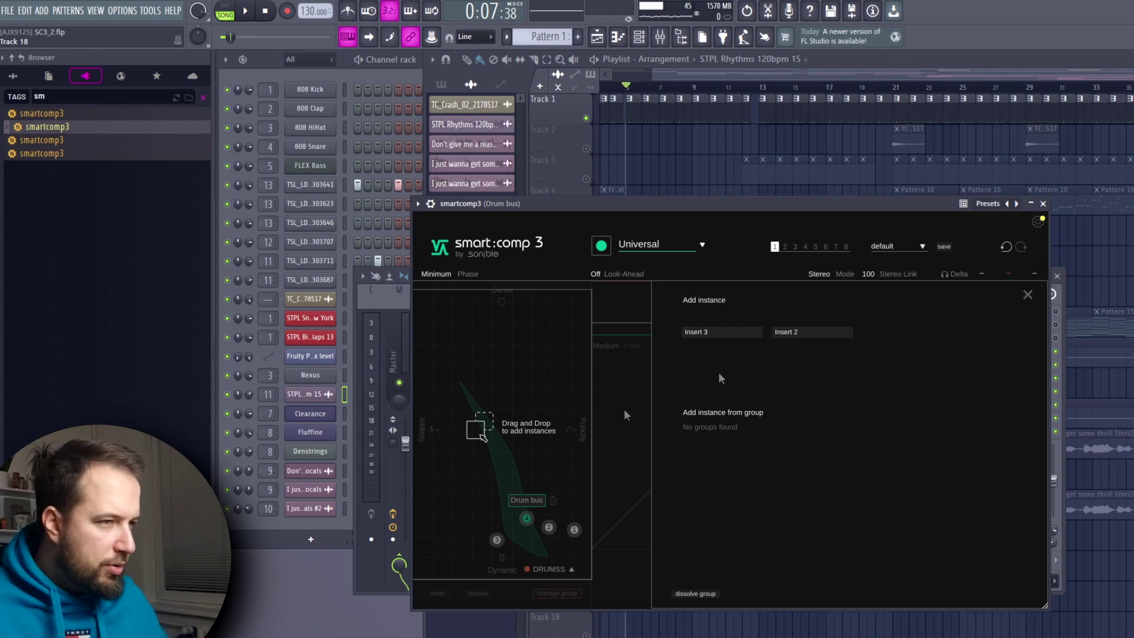
left_click(459, 428)
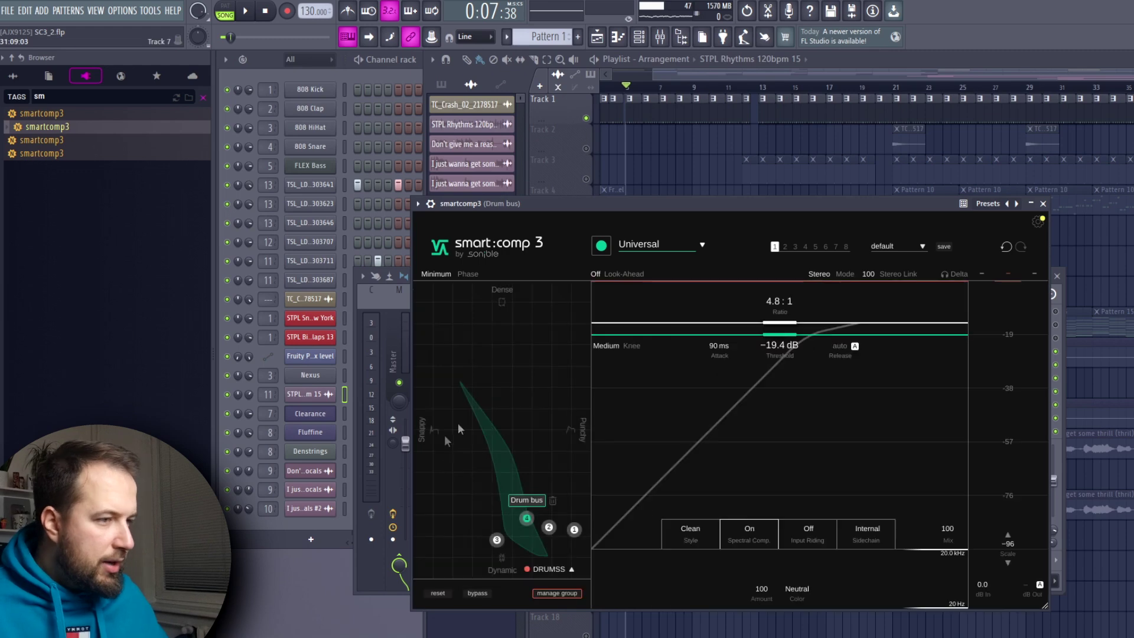
Spread the Drum bus, Kicks, Percs and Snare points to different characters on the DRUMSS scope
left_click(549, 528)
left_click(497, 540)
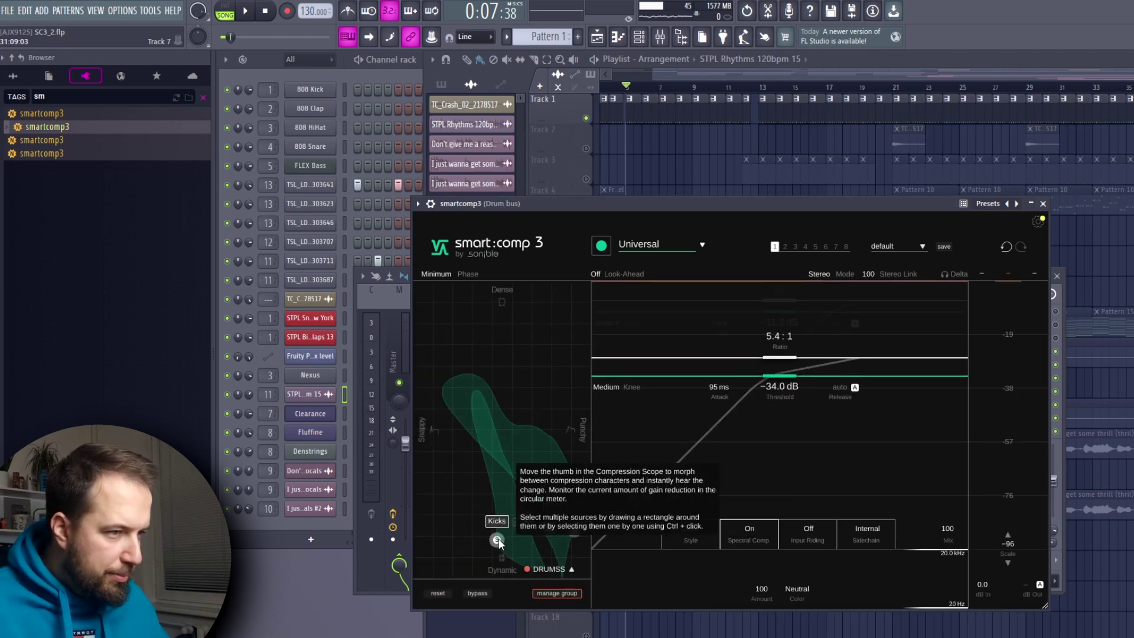
left_click(526, 518)
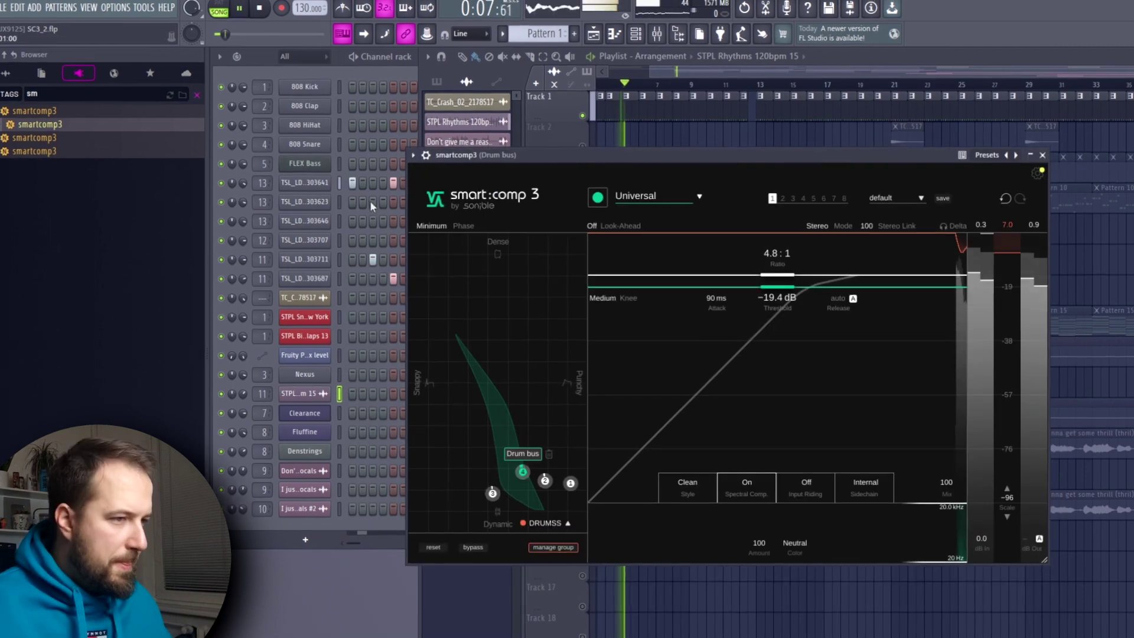
left_click(526, 521)
left_click_drag(481, 470, 414, 332)
left_click_drag(347, 318, 363, 382)
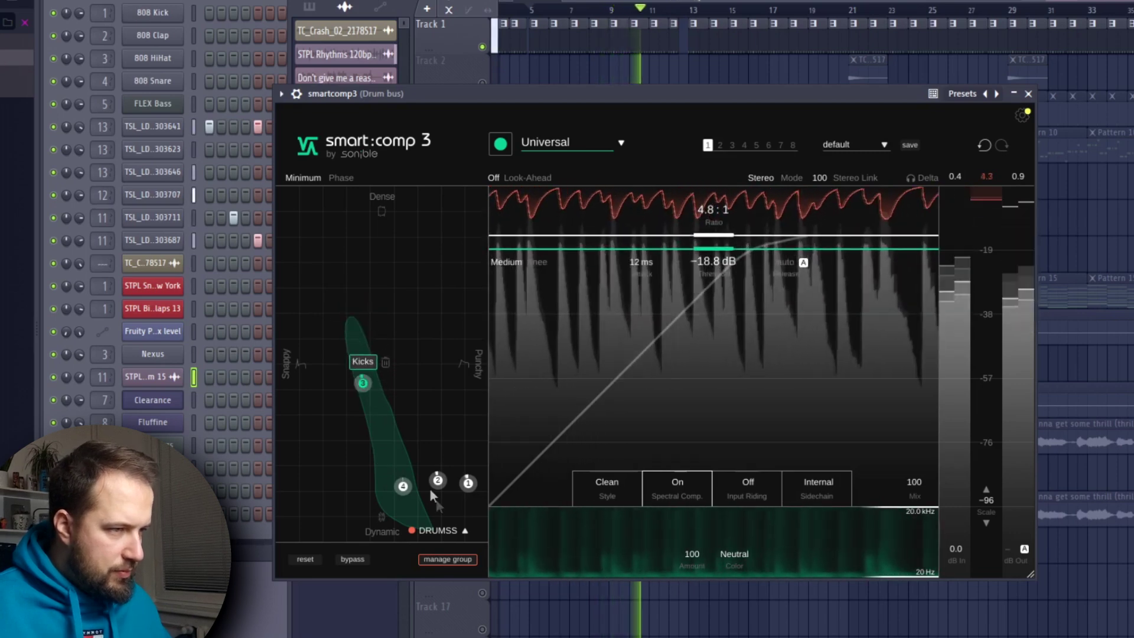
left_click_drag(438, 480, 350, 328)
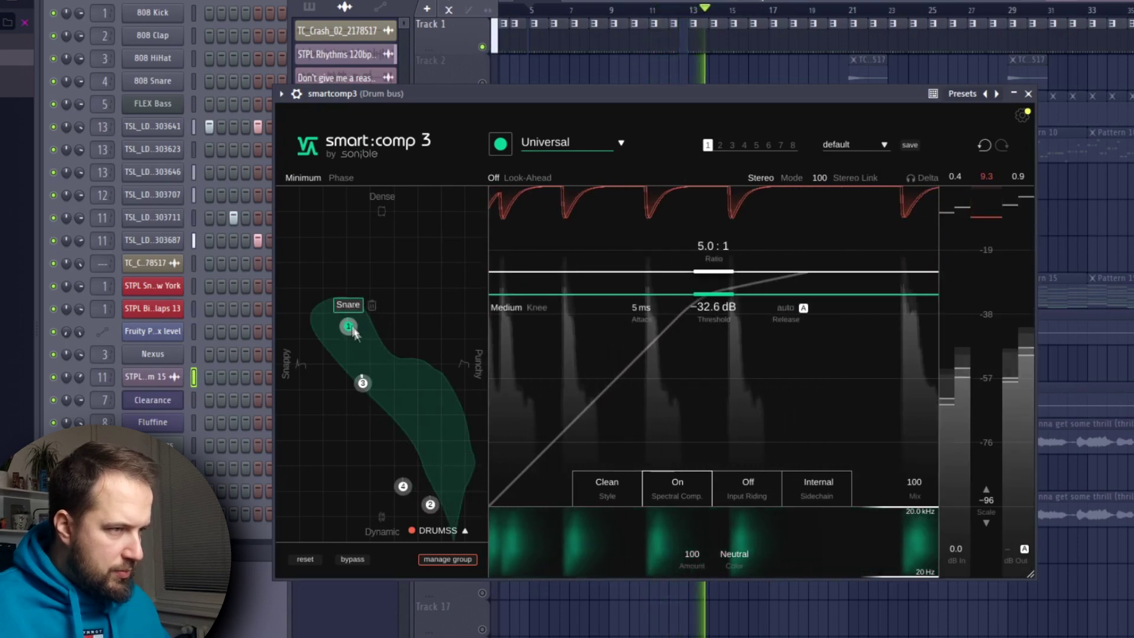
left_click_drag(353, 333, 453, 530)
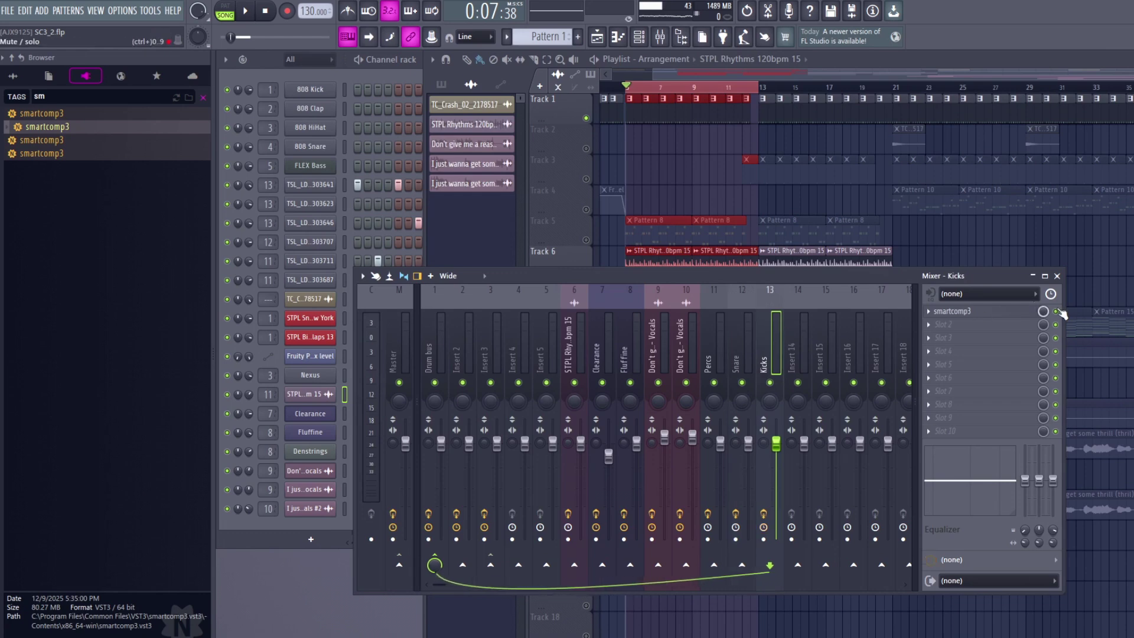
Compare the drums uncompressed versus compressed, then reopen the Drum bus smart:comp from the Mixer
key("space")
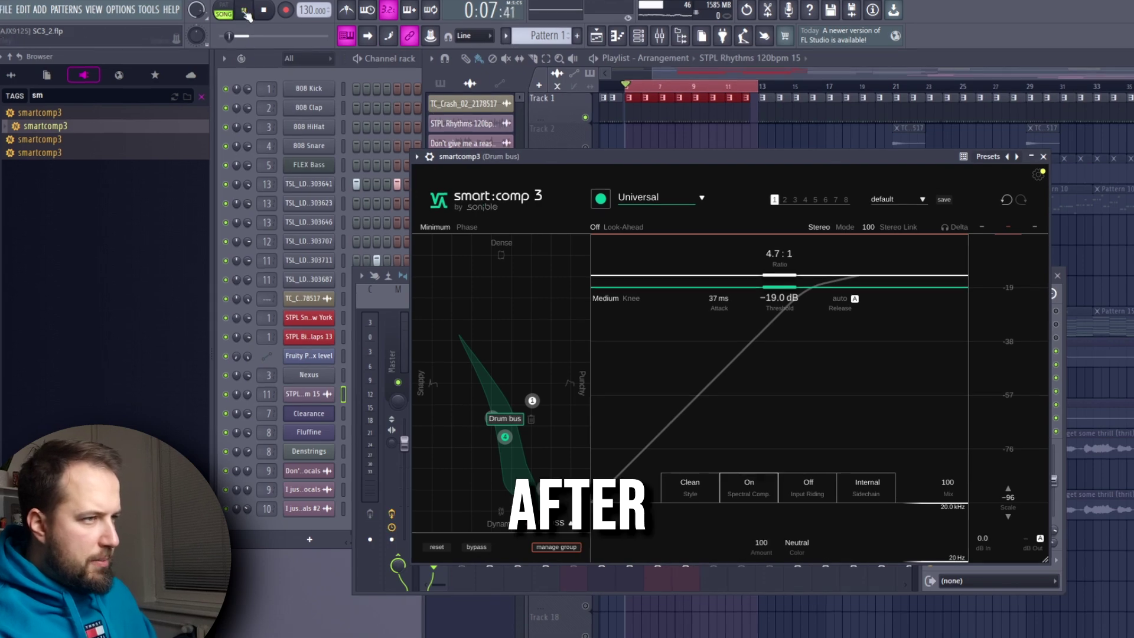
key("space")
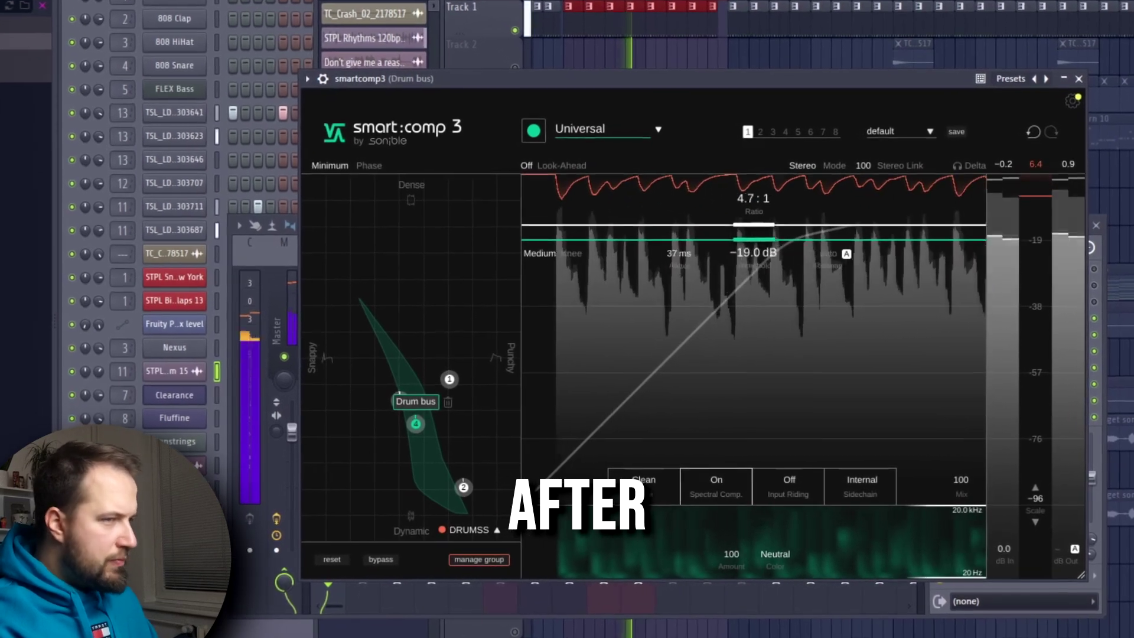
left_click(81, 0)
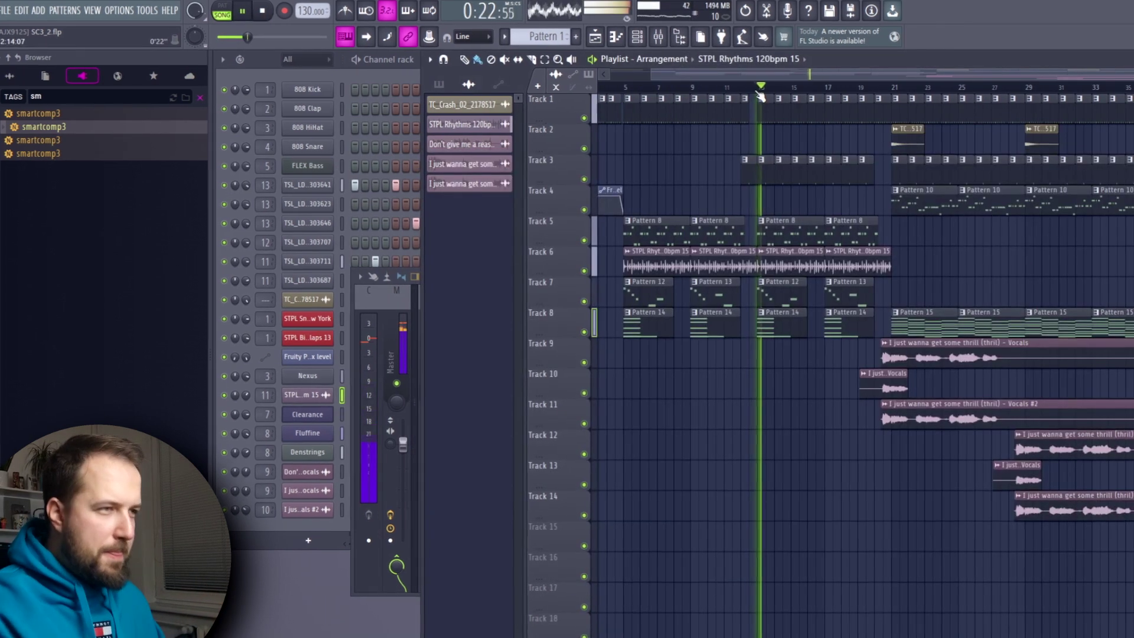
left_click(660, 37)
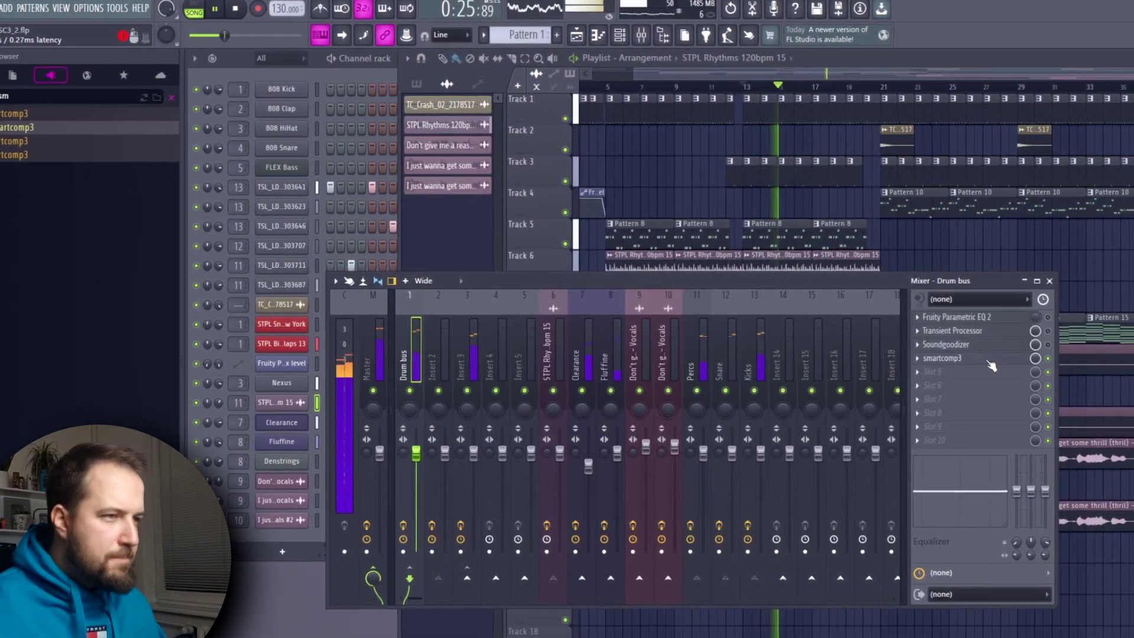
left_click(991, 359)
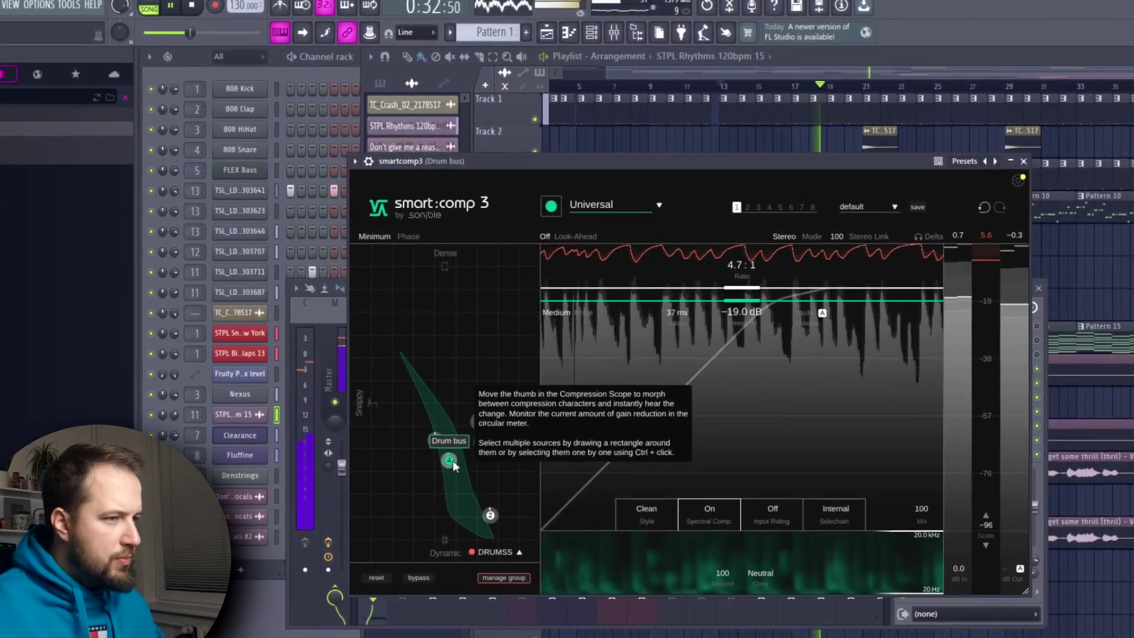
Move the Snare point to the dynamic end, stop playback, and rearrange the Percs and Drum bus points
left_click_drag(467, 427, 487, 530)
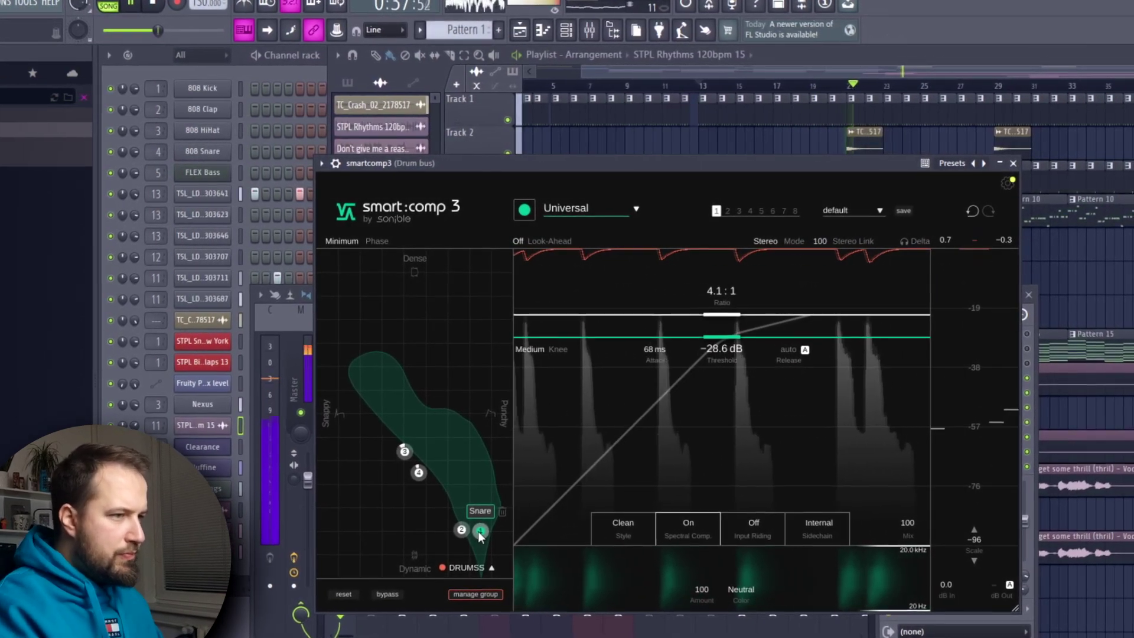
left_click_drag(477, 535, 465, 546)
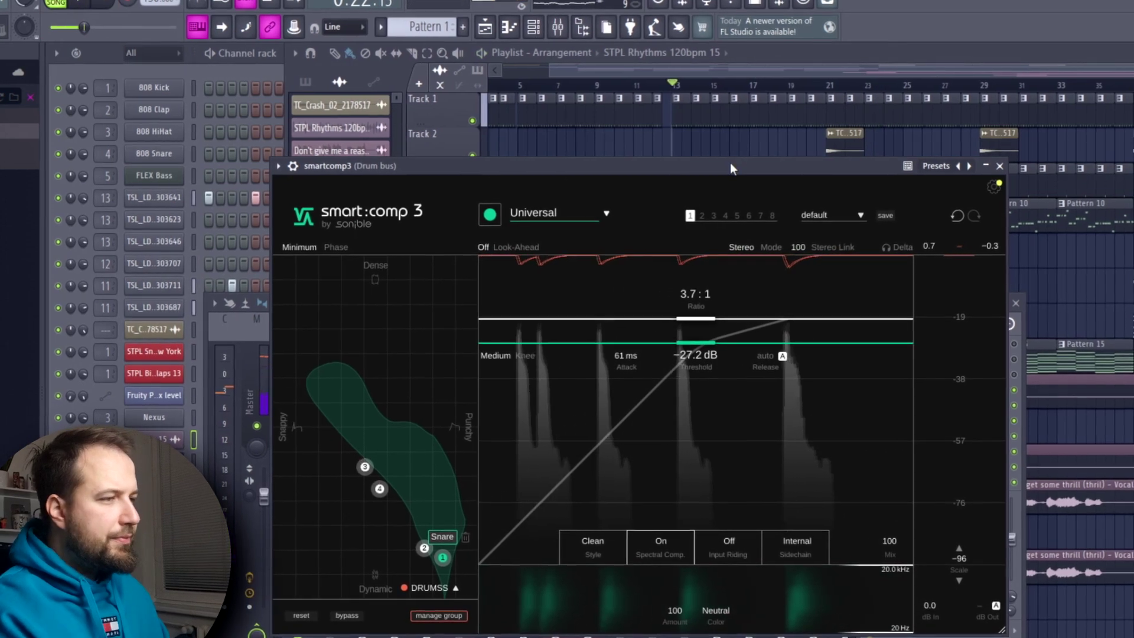
key("space")
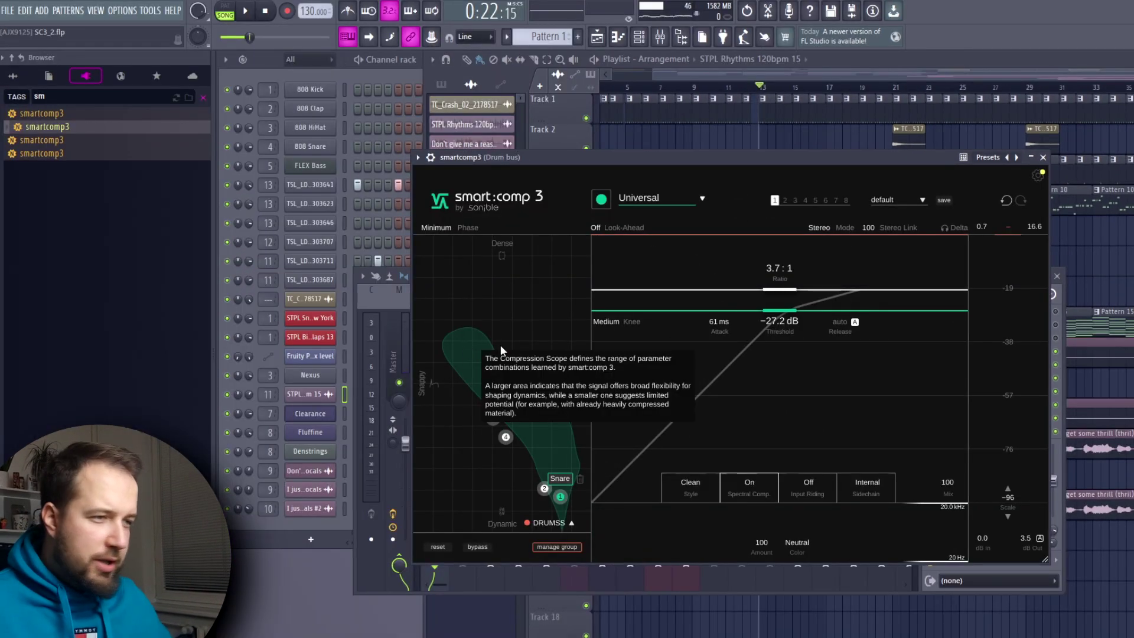
left_click_drag(544, 487, 517, 428)
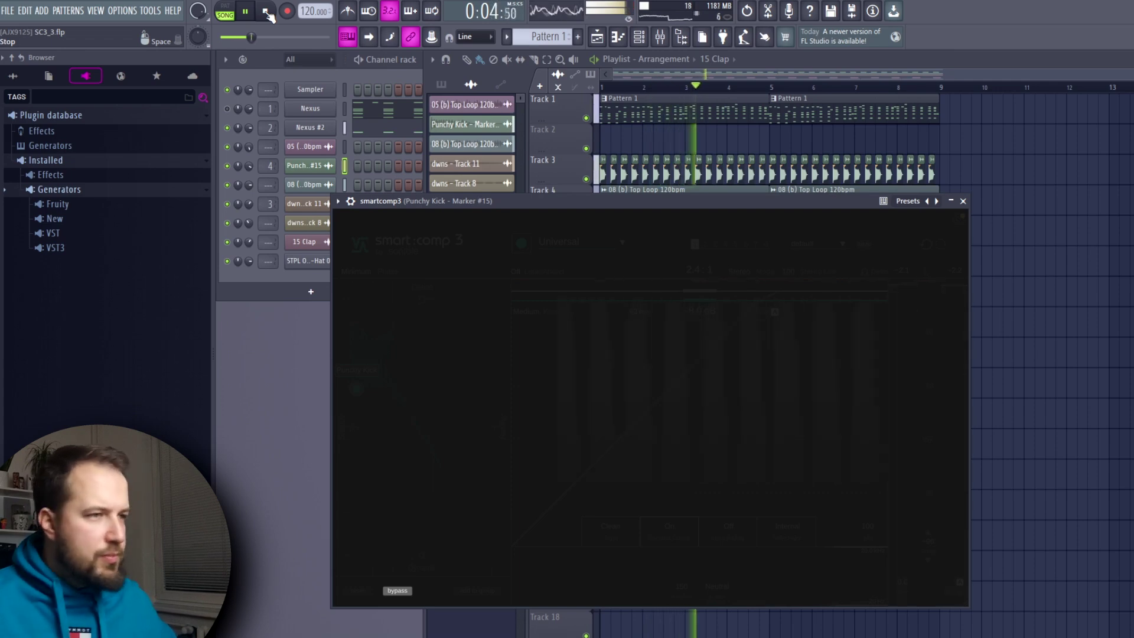
Solo Track 3 and replay so smart:comp 3 learns the Punchy Kick at 5.4:1, −19.3 dB
left_click(586, 178, "ctrl")
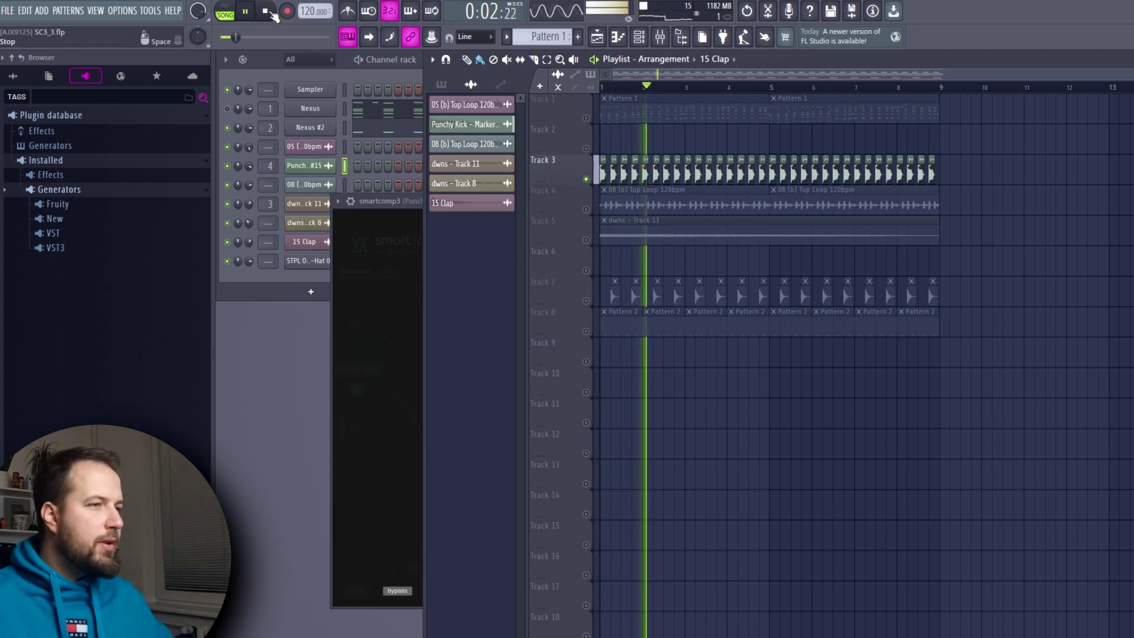
left_click(267, 11)
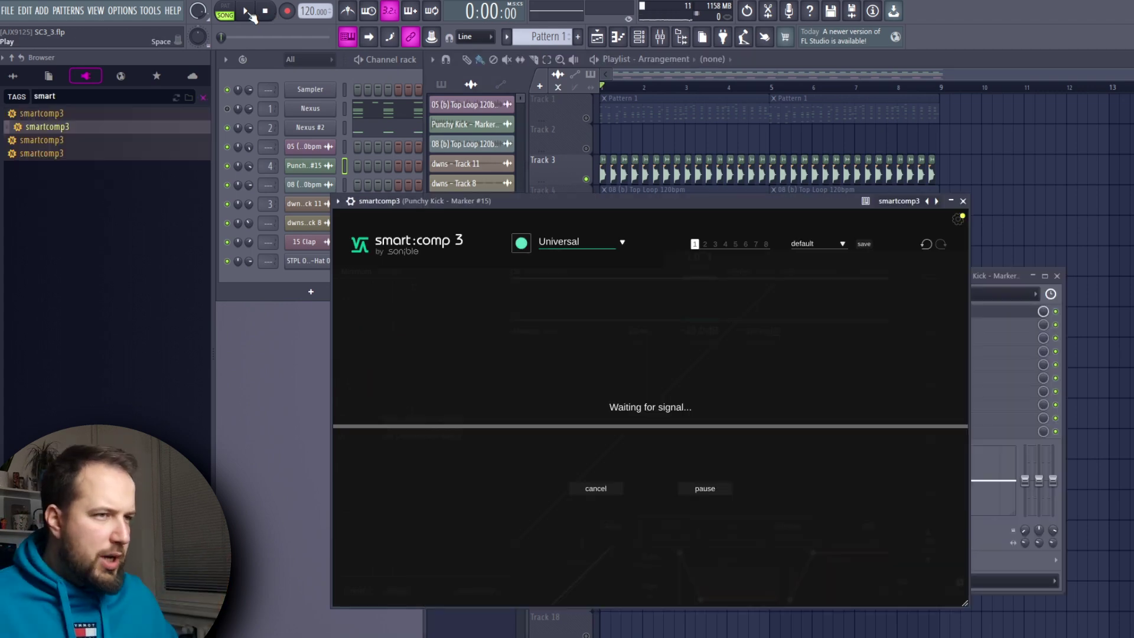
left_click(248, 12)
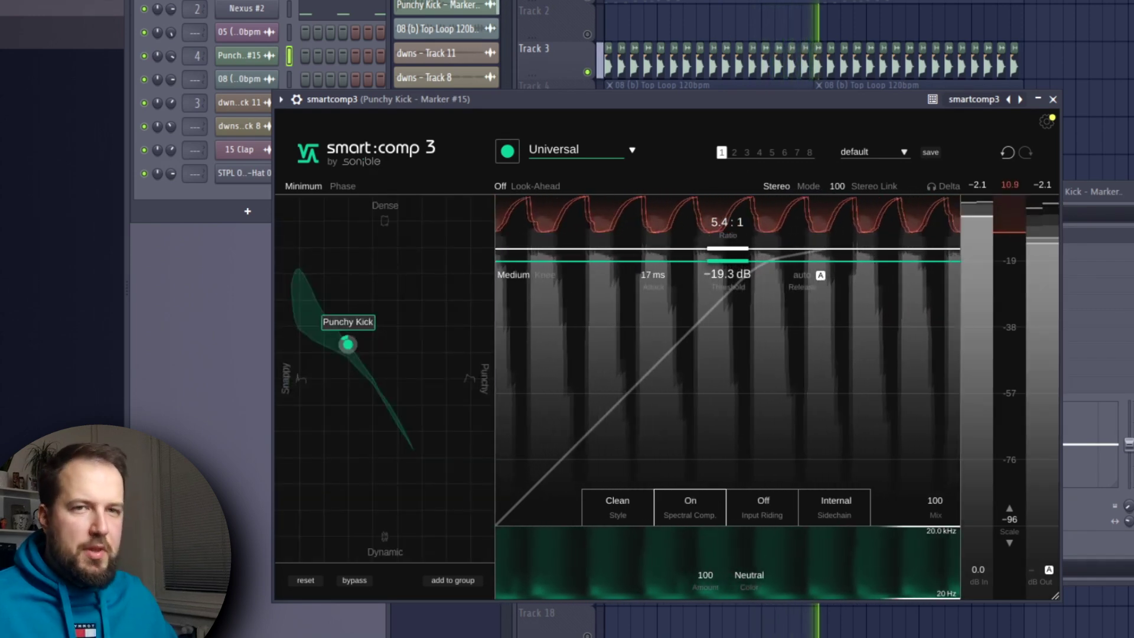
Replay the loop and nudge the Punchy Kick compression profile faster and firmer
key("space")
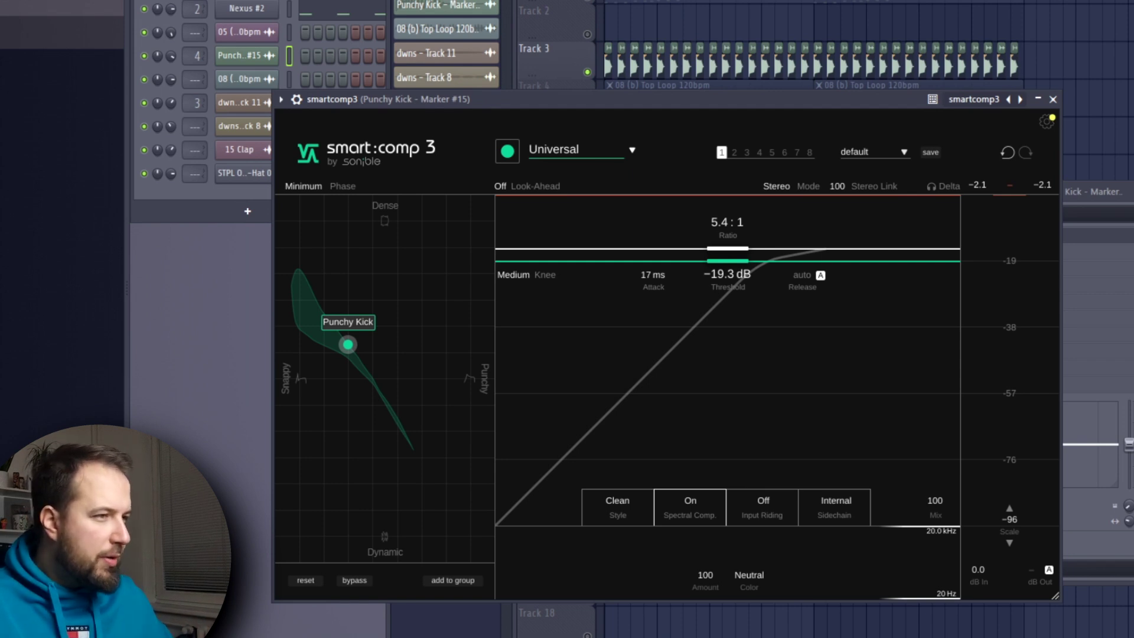
key("space")
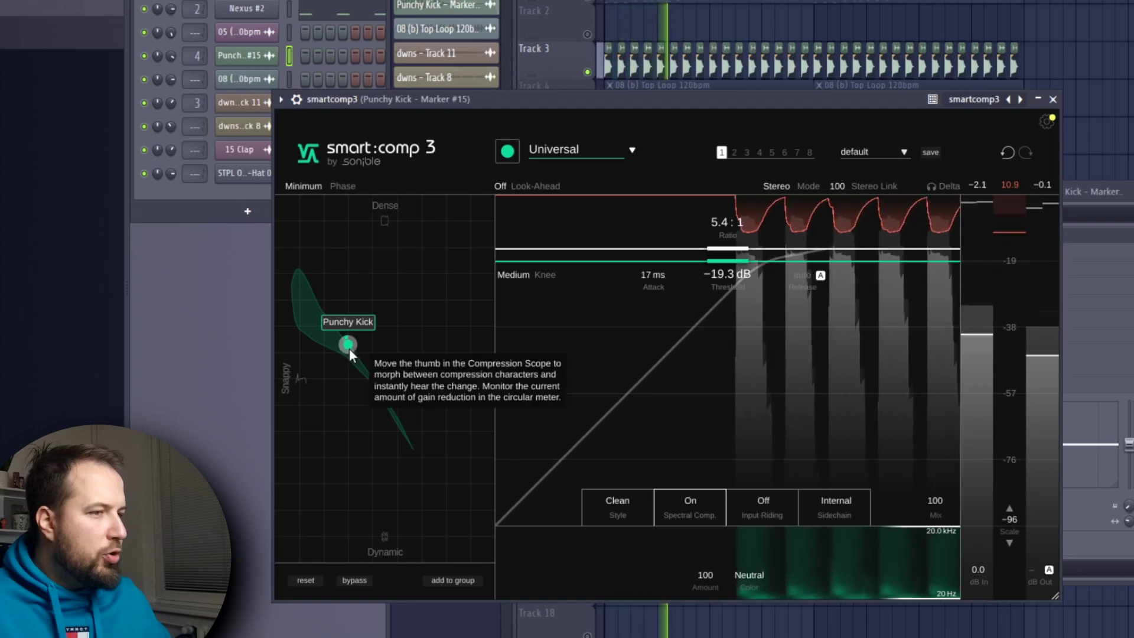
left_click_drag(334, 340, 352, 341)
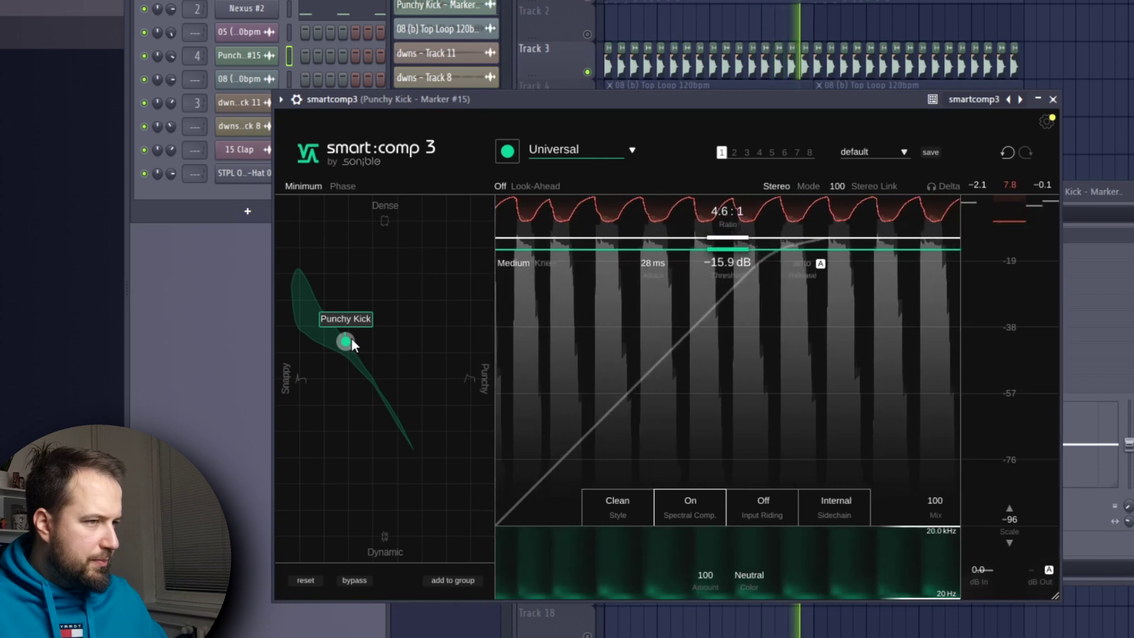
left_click_drag(352, 342, 349, 341)
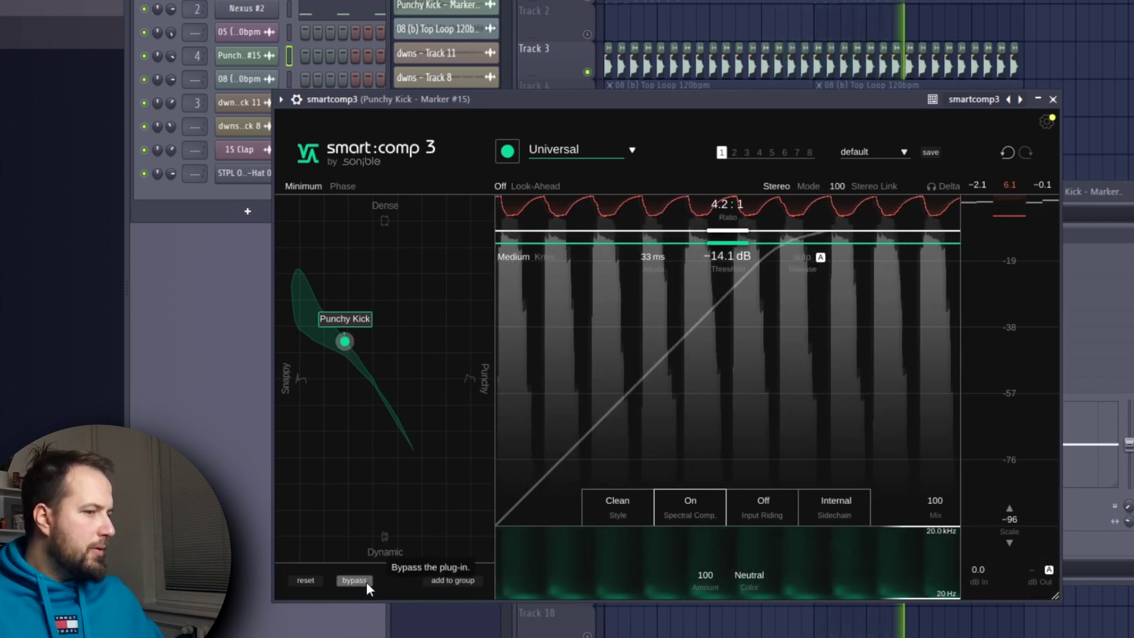
Compare against the dry kick, then ease the Punchy Kick profile to 2.0:1 with 70 ms attack
left_click(367, 582)
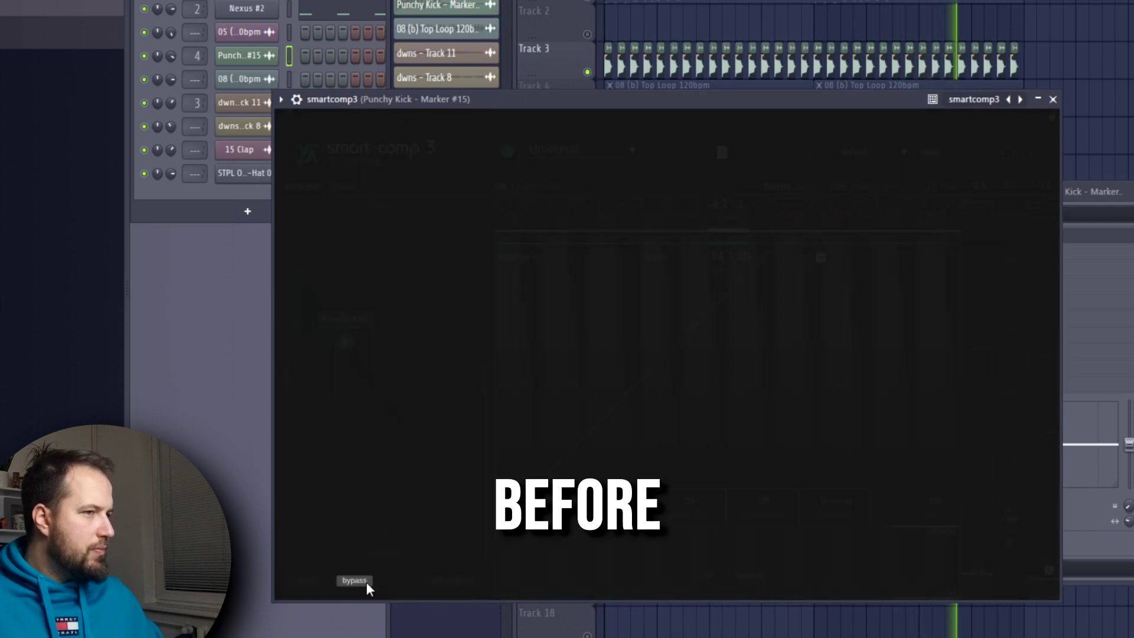
left_click(366, 582)
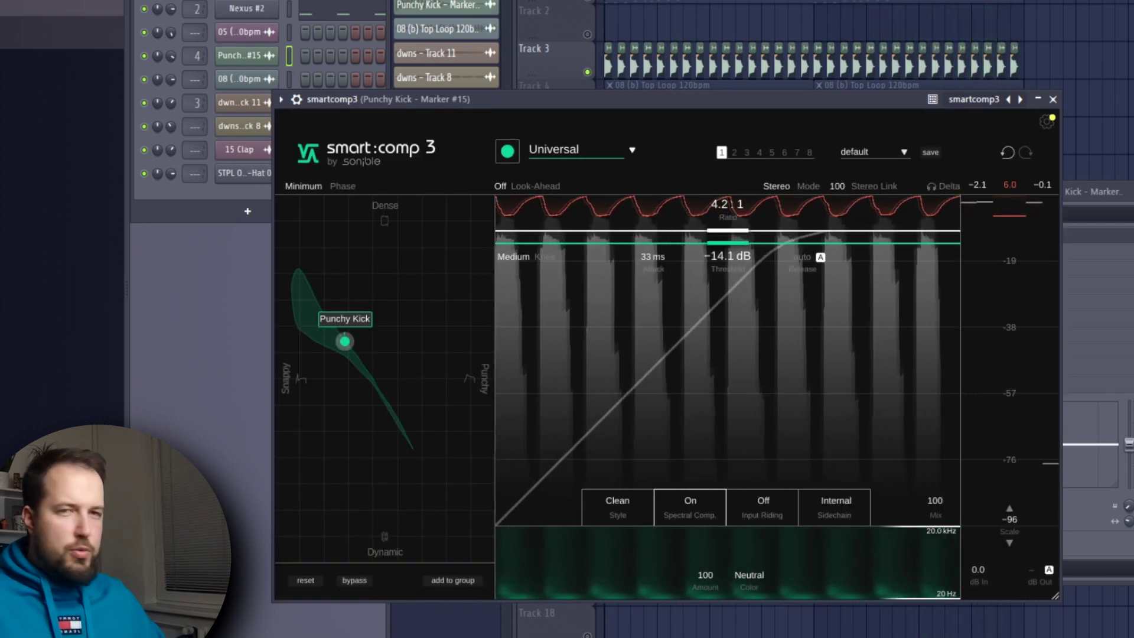
key("space")
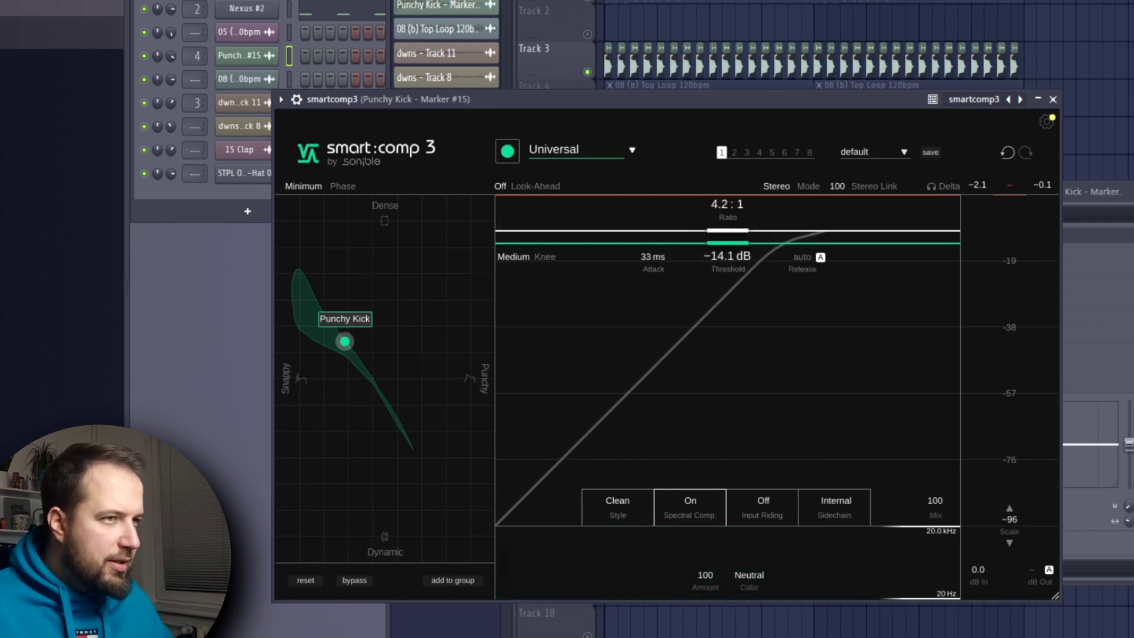
key("space")
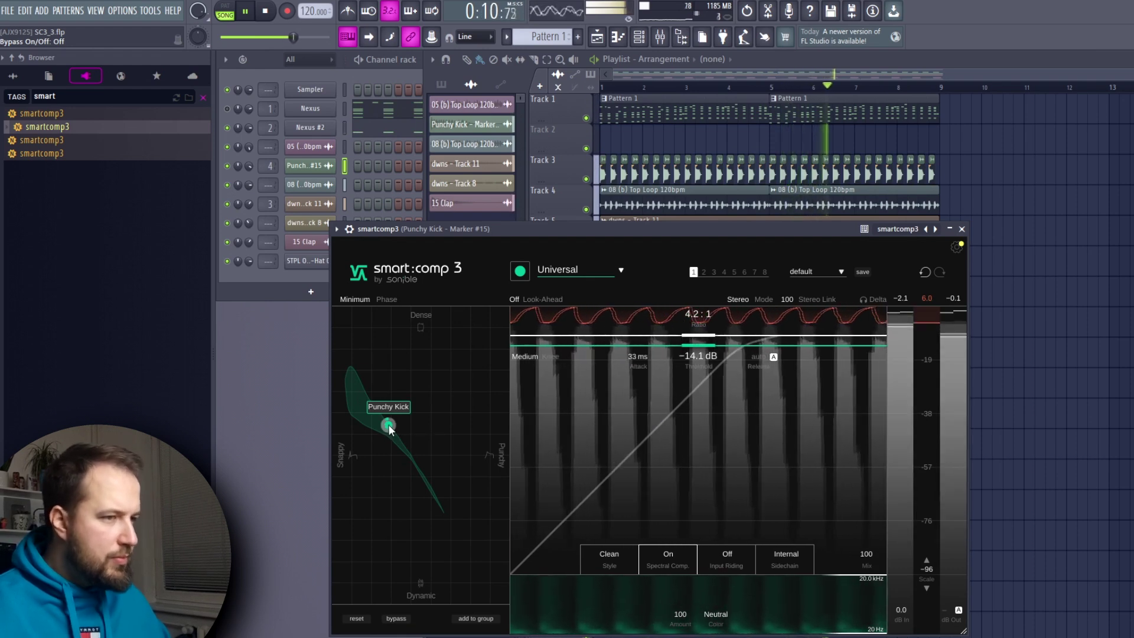
left_click_drag(388, 426, 350, 410)
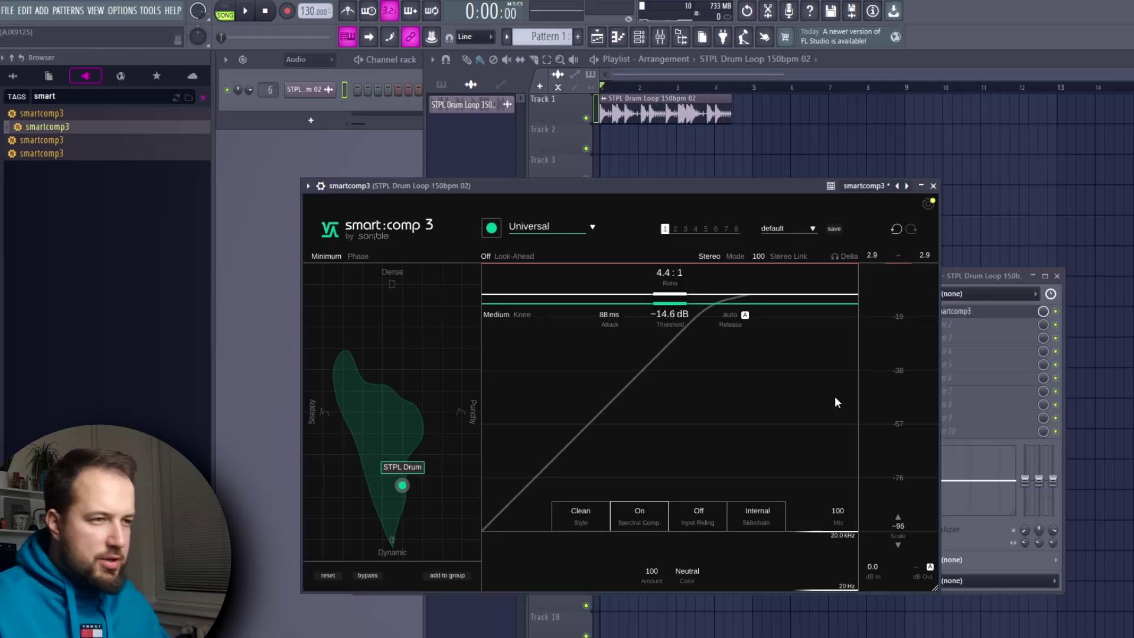
Move the STPL Drum profile on the map while the loop plays, landing at 3.9:1, −12.5 dB, 30 ms attack
left_click_drag(402, 484, 393, 458)
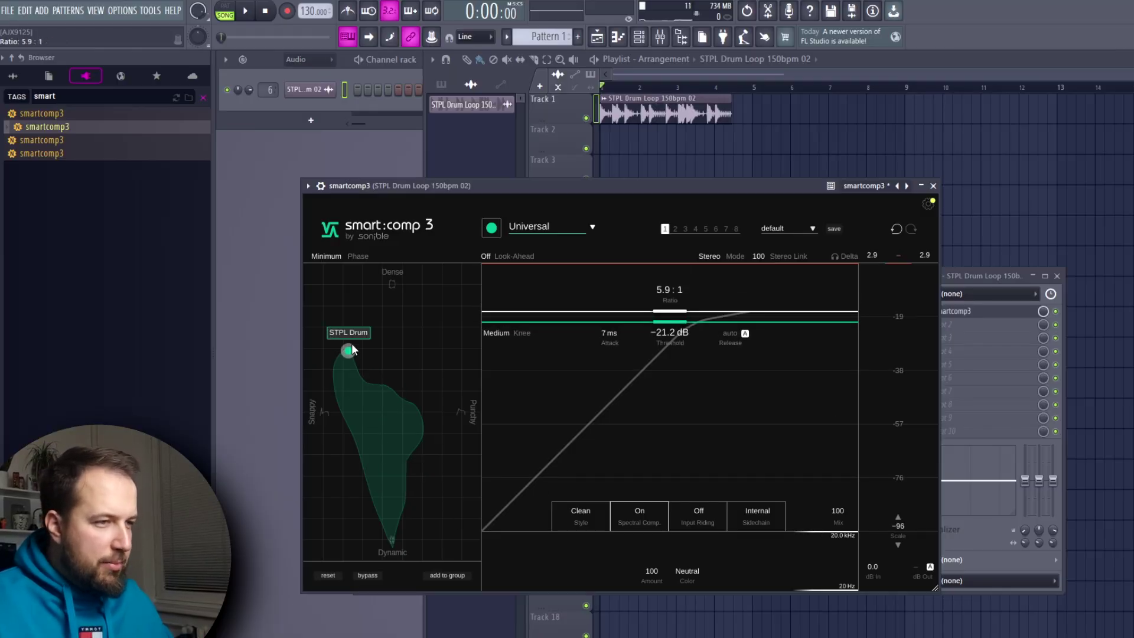
left_click_drag(446, 417, 388, 521)
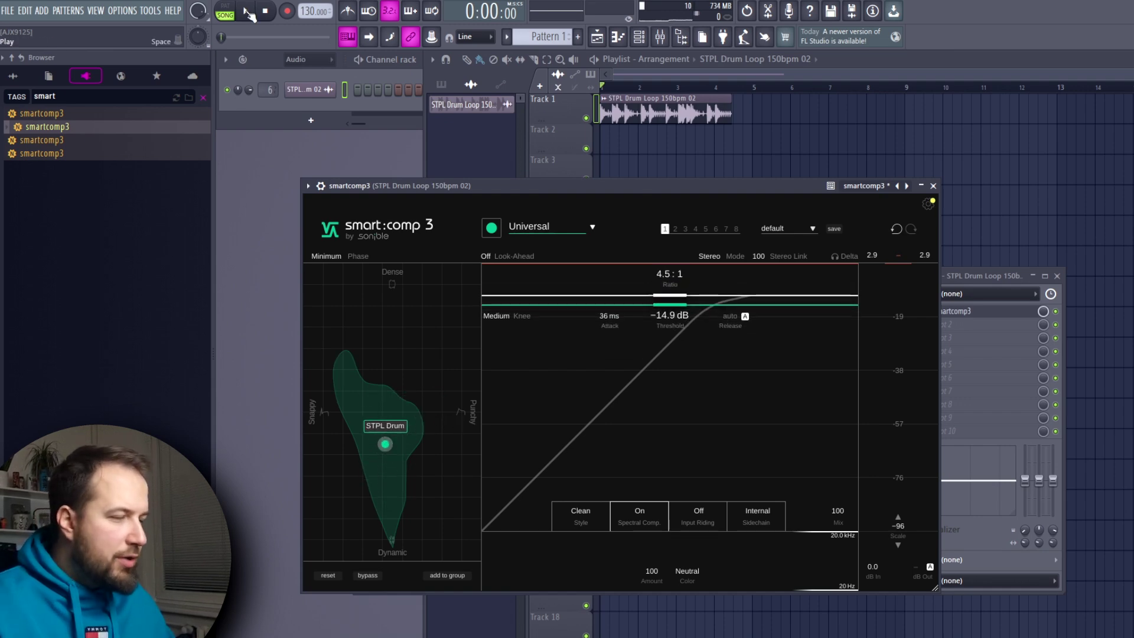
left_click(249, 14)
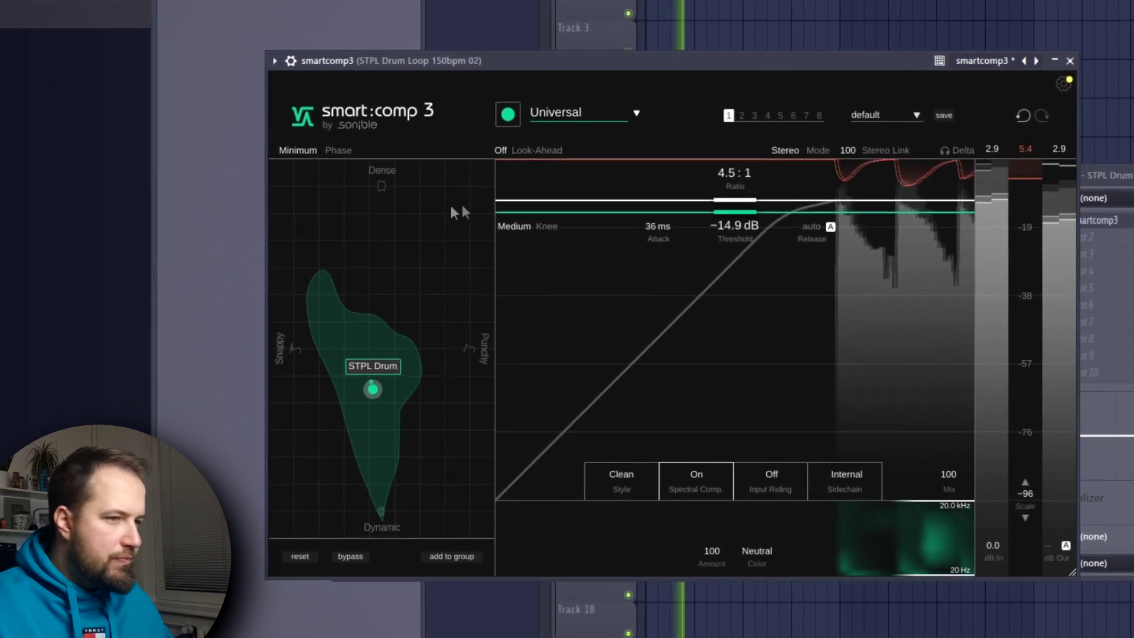
left_click_drag(375, 393, 363, 419)
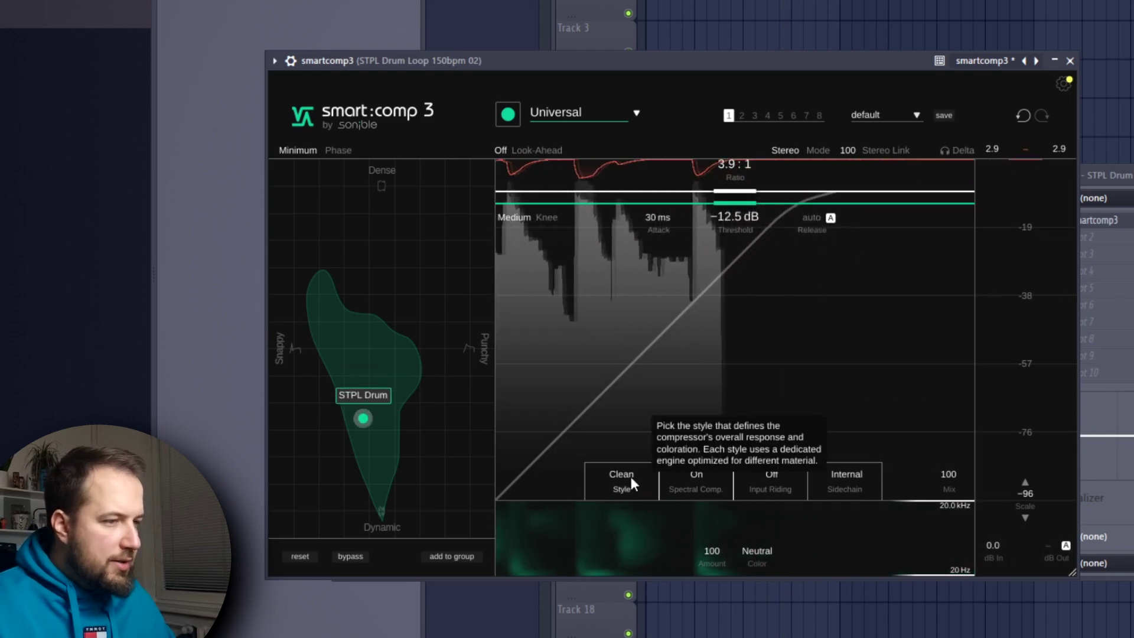
Audition the Smooth and Aggressive styles, then settle on Custom with saturation at 16
left_click(629, 477)
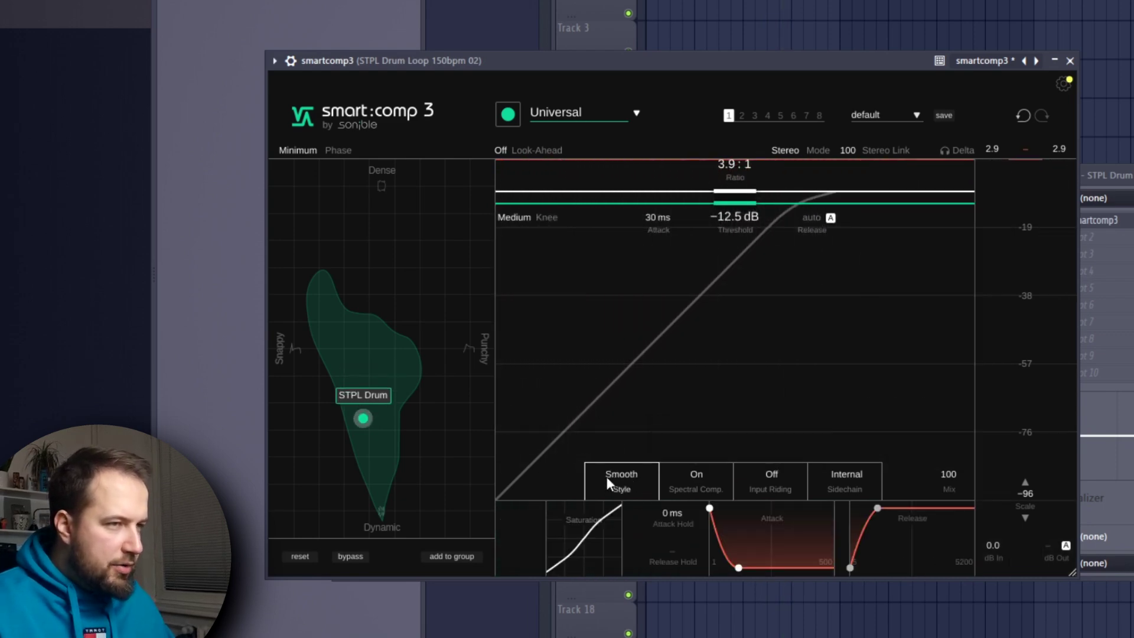
key("space")
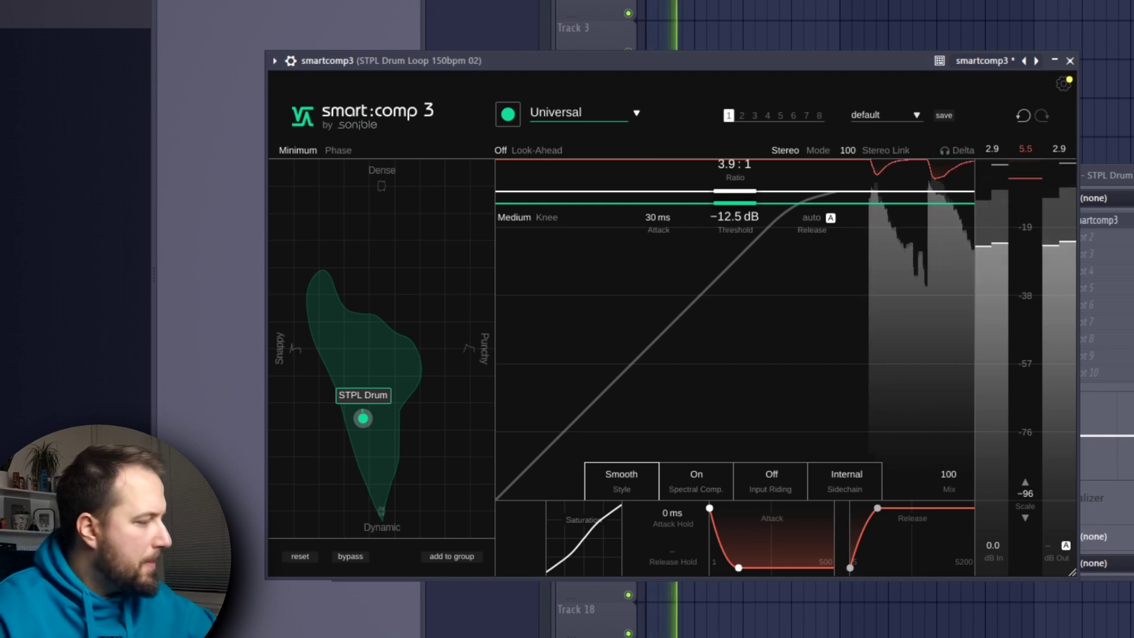
left_click(626, 475)
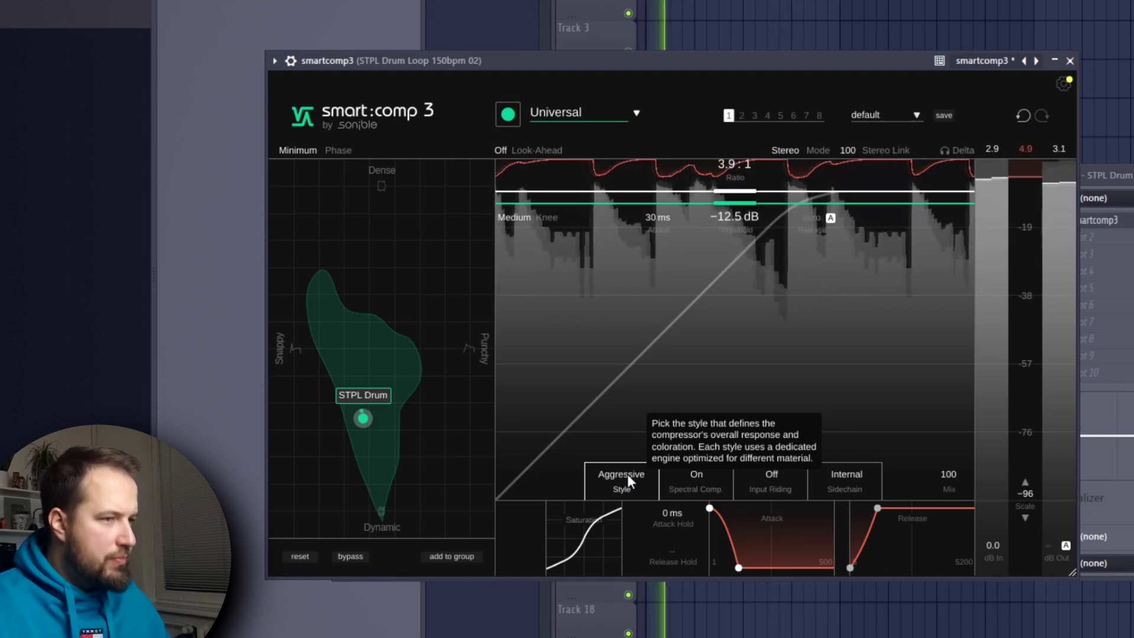
left_click(625, 477)
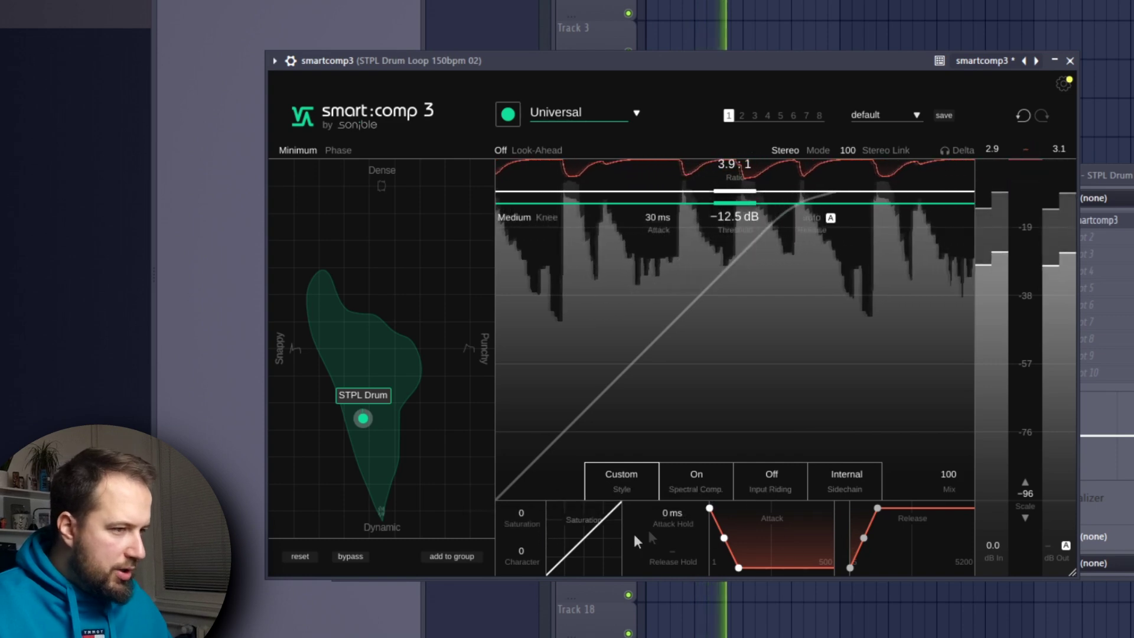
left_click_drag(522, 531, 579, 496)
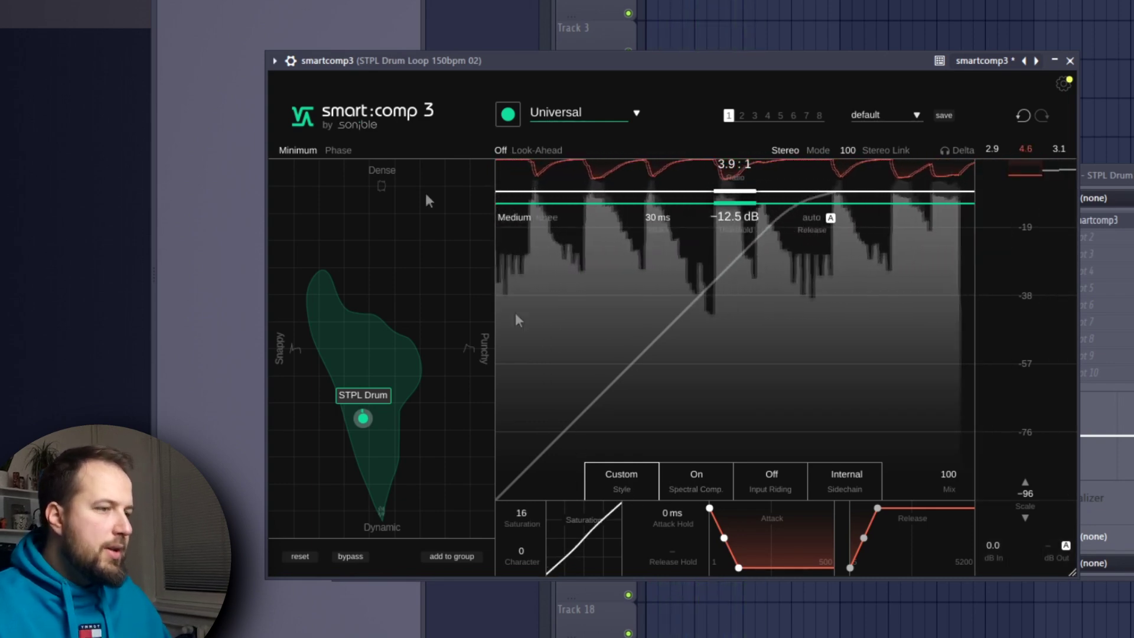
left_click(711, 476)
Narrow the spectral compression band to the lows, 20 Hz–2.5 kHz, while the loop plays
left_click(713, 478)
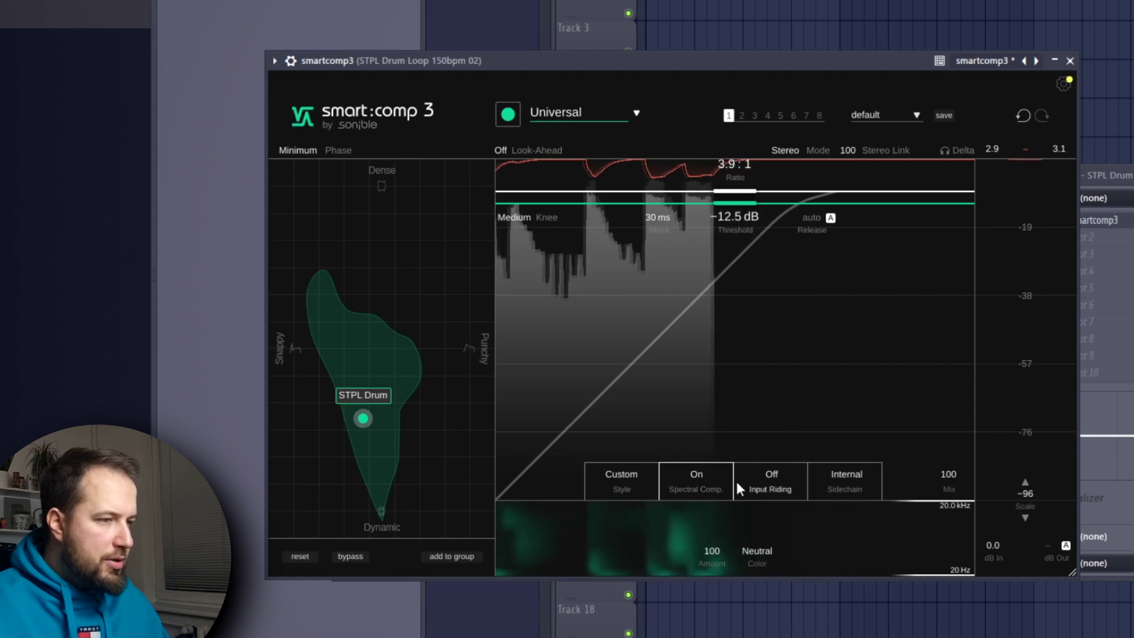
left_click_drag(944, 568, 943, 530)
key("space")
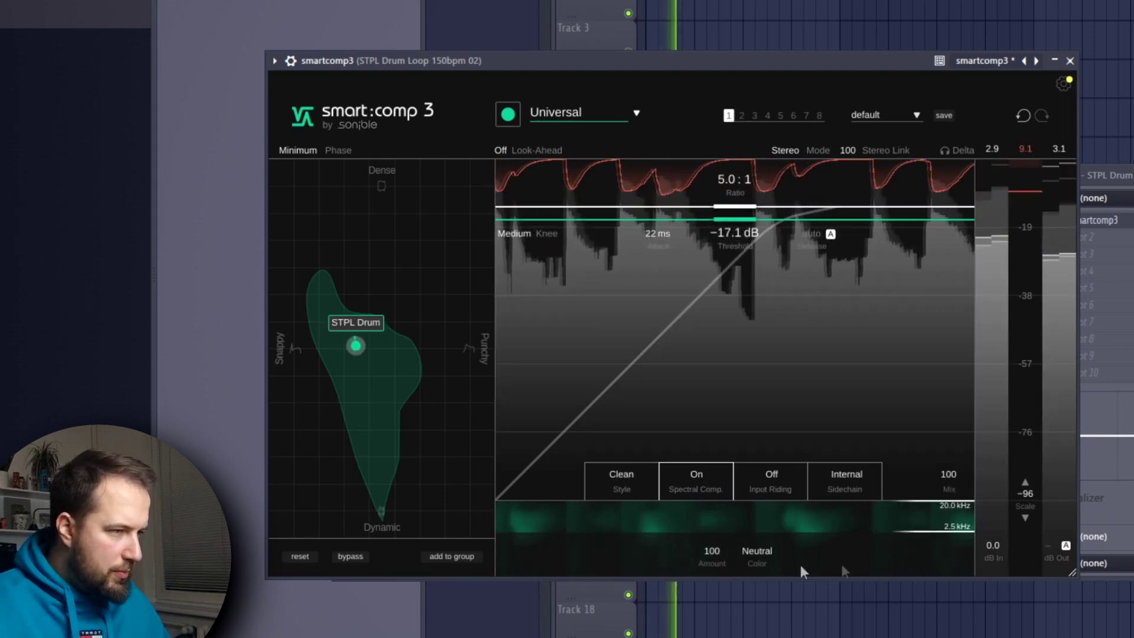
left_click_drag(944, 529, 941, 569)
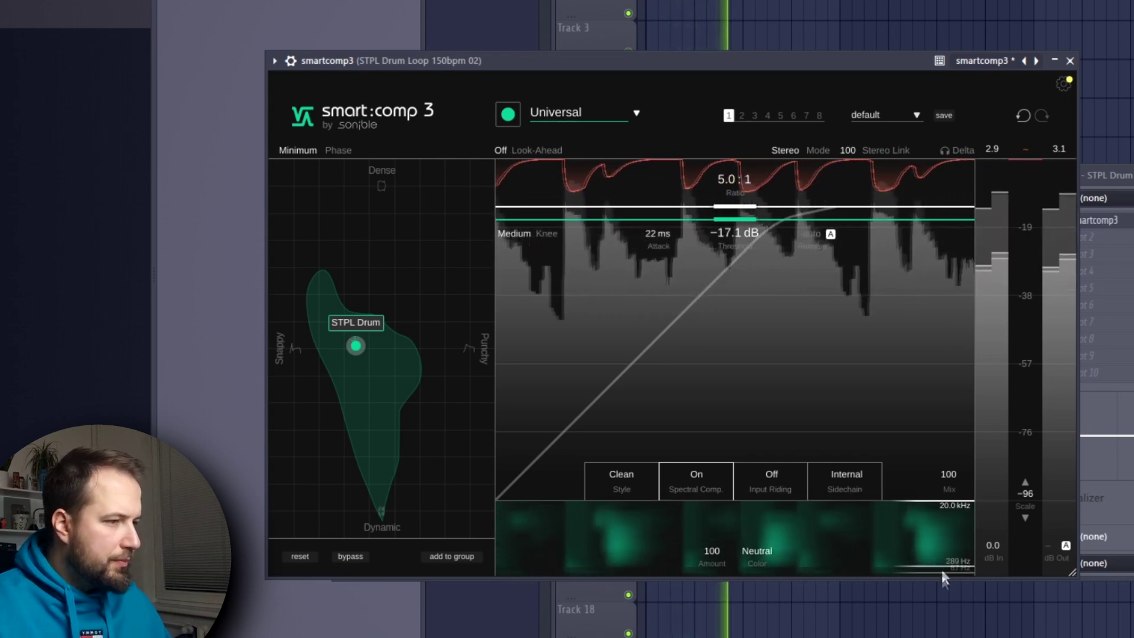
left_click_drag(943, 501, 938, 548)
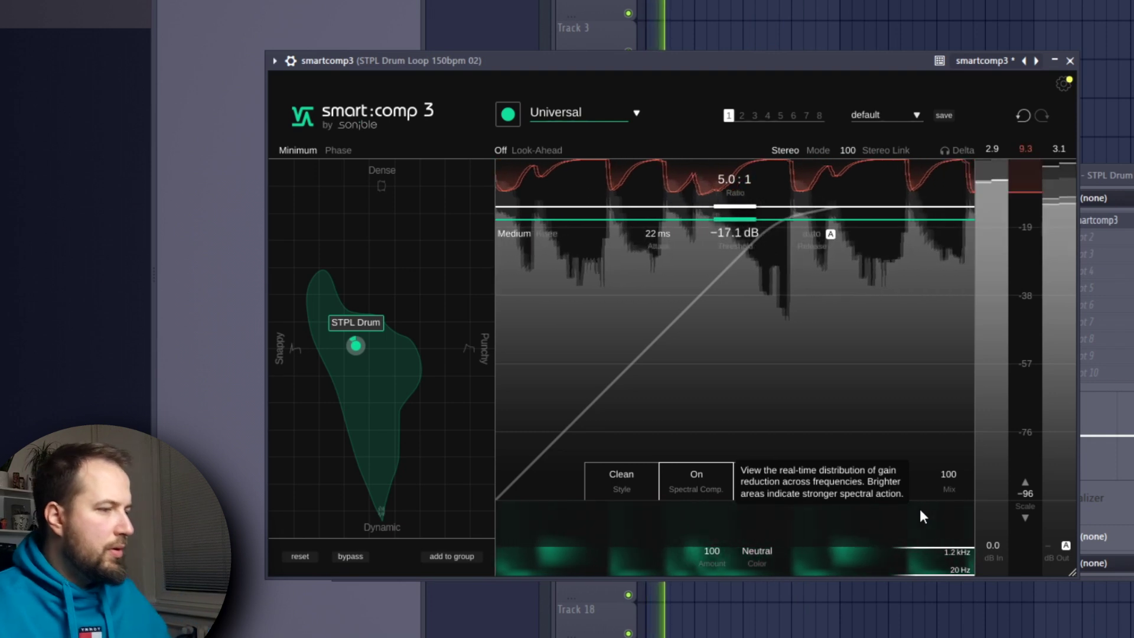
Stop playback and turn on input riding, targeting −10.5 dB at amount 50, Medium speed
key("space")
left_click(777, 482)
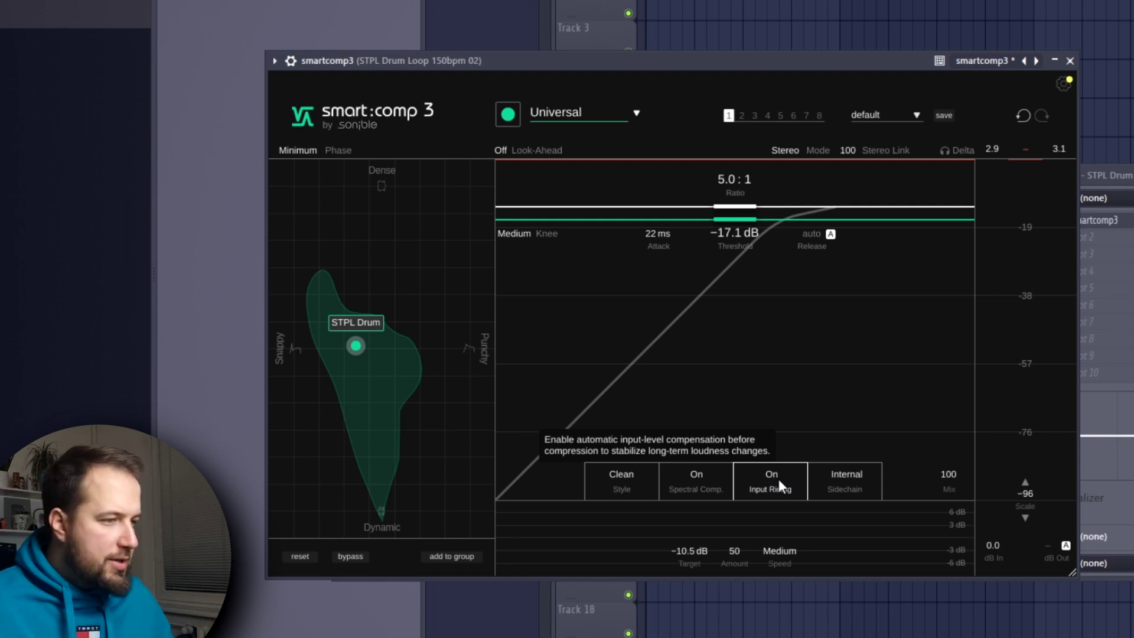
left_click(867, 479)
Keep the internal sidechain, add a 5.3 kHz sidechain EQ boost, and shift the drum profile to 10 ms attack
left_click(863, 477)
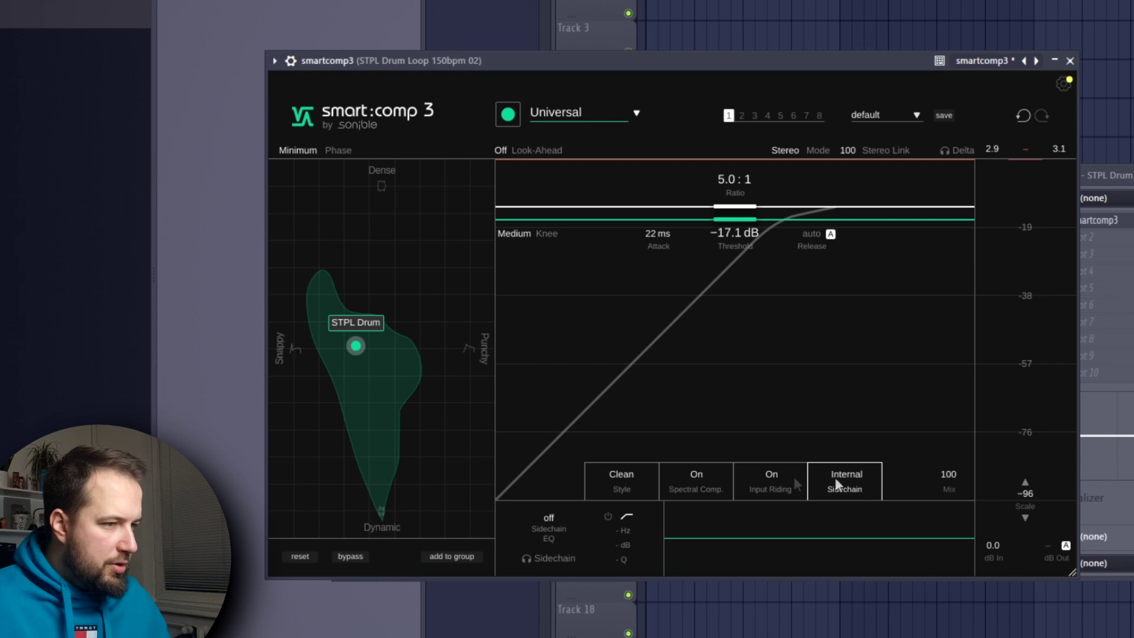
left_click_drag(904, 535, 906, 517)
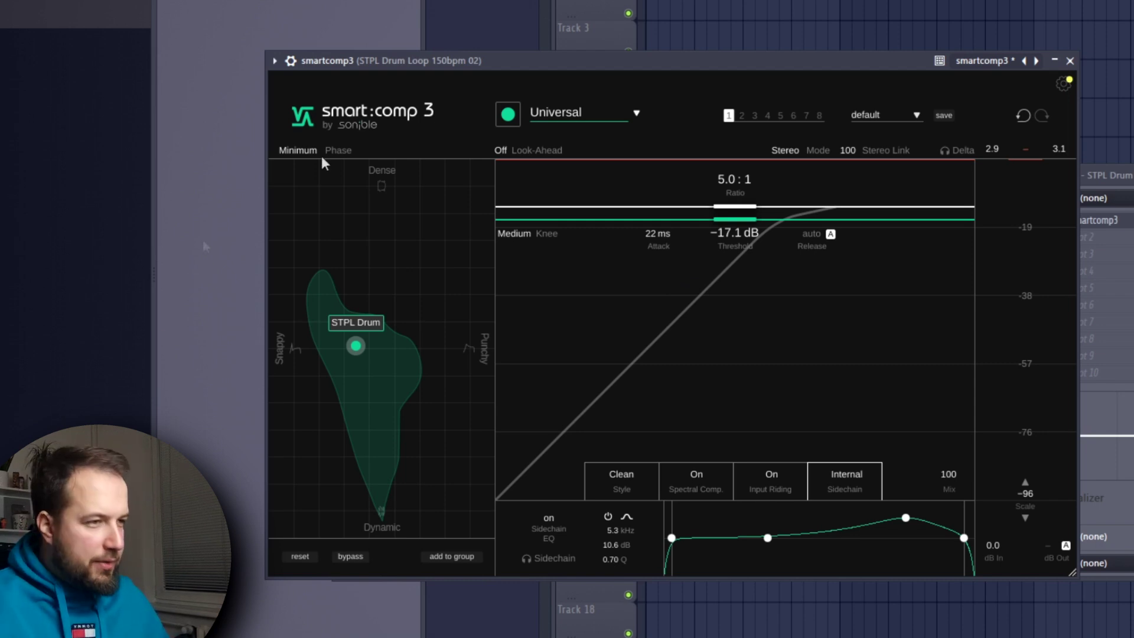
left_click_drag(355, 348, 324, 335)
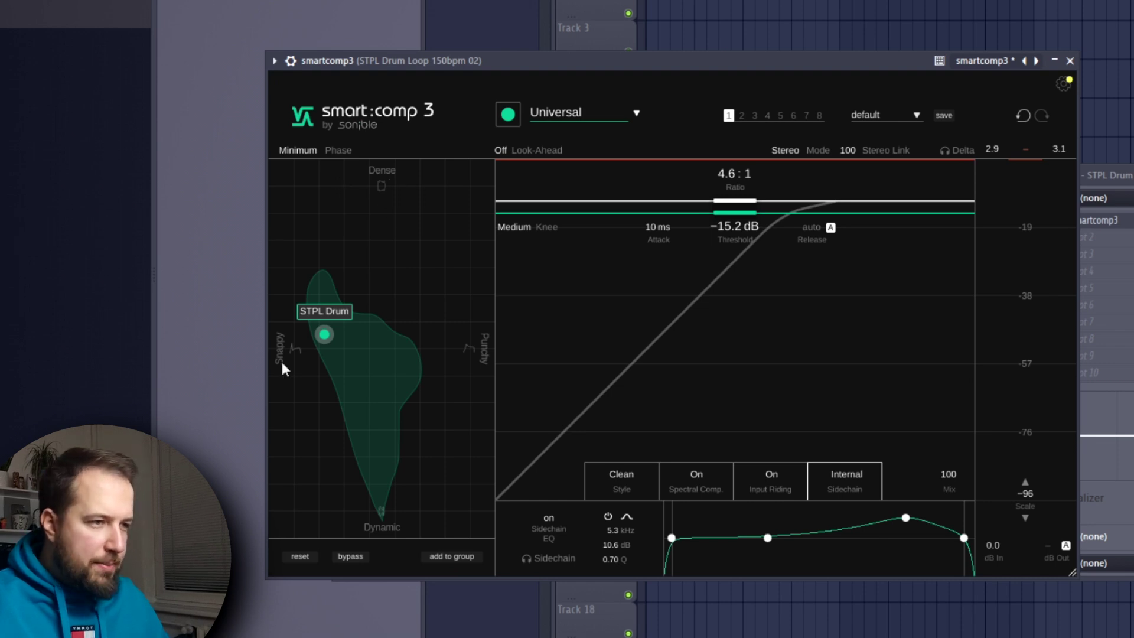
Set the drum loop compression to 5.5:1 at −19.5 dB with a fixed 130 ms release
mouse_move(349, 381)
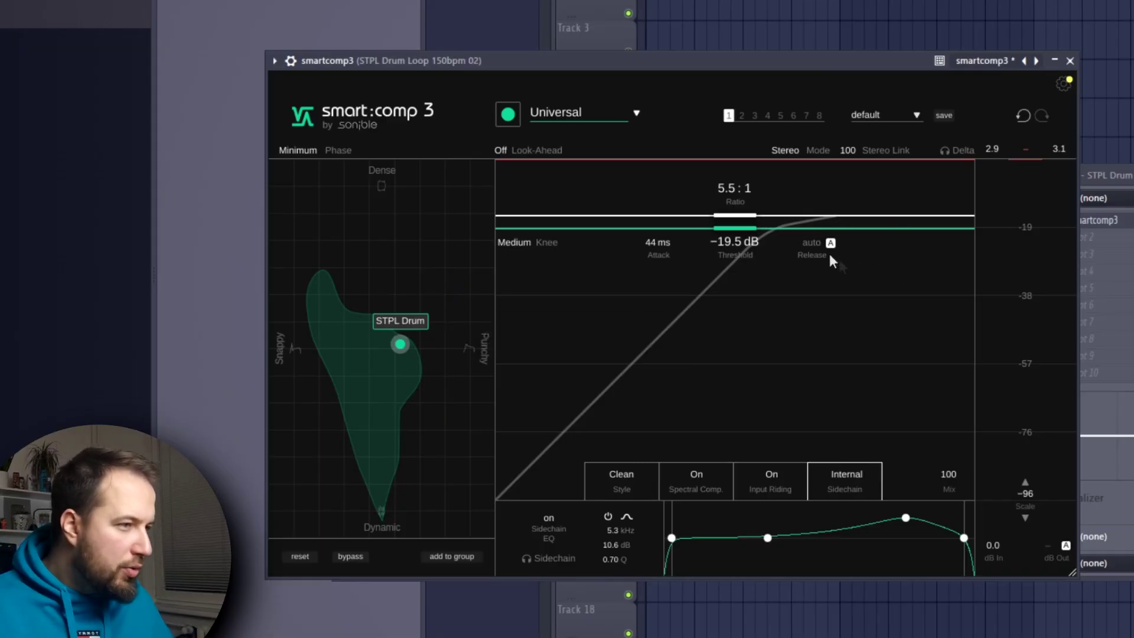
left_click(831, 242)
mouse_move(816, 246)
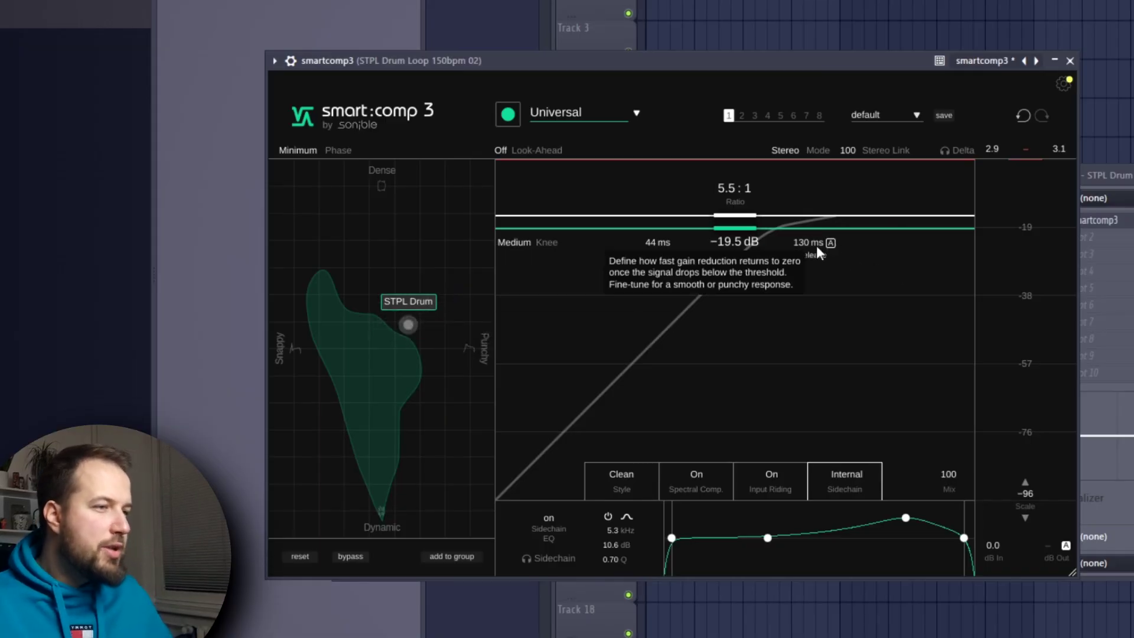